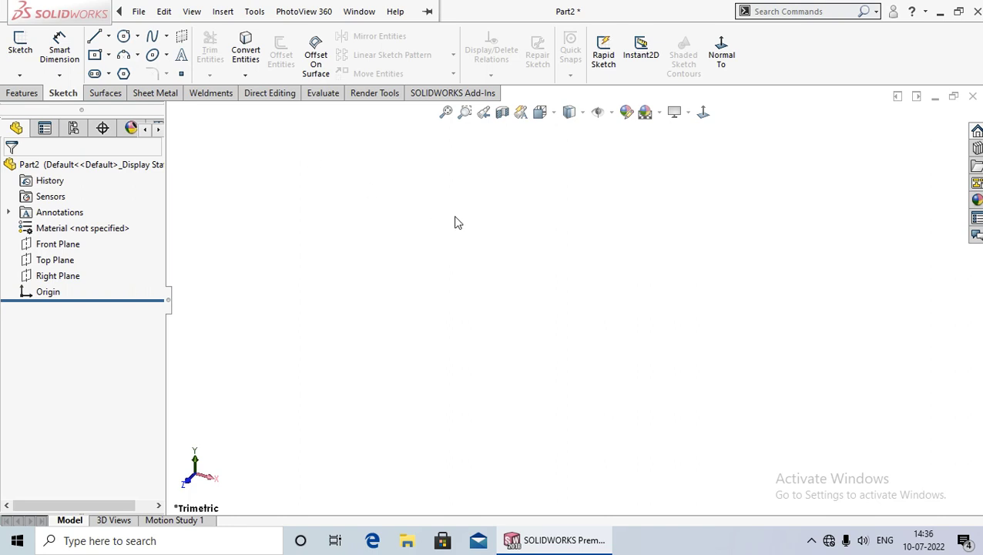
- Sketch a center rectangle around the origin on the Top Plane, then zoom out
right_click(64, 253)
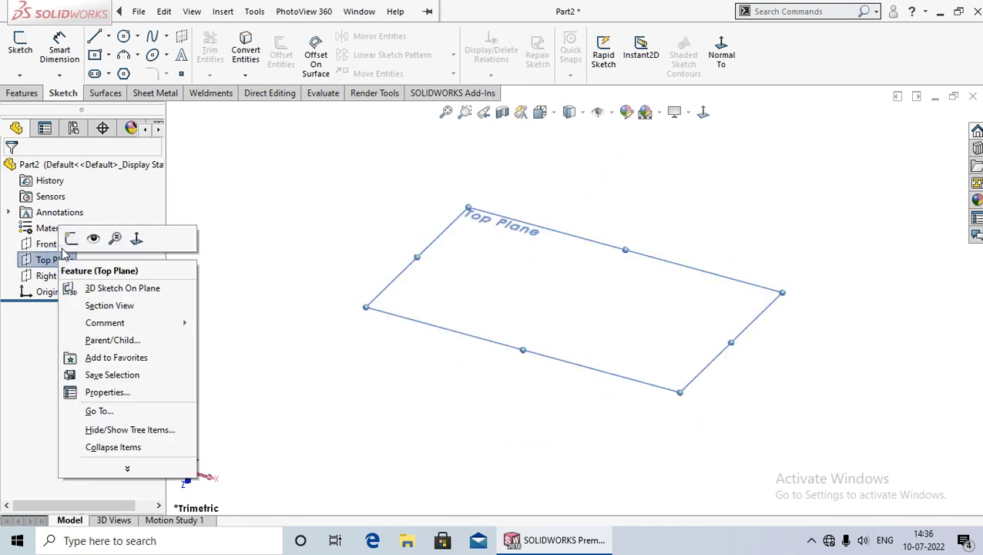
left_click(72, 237)
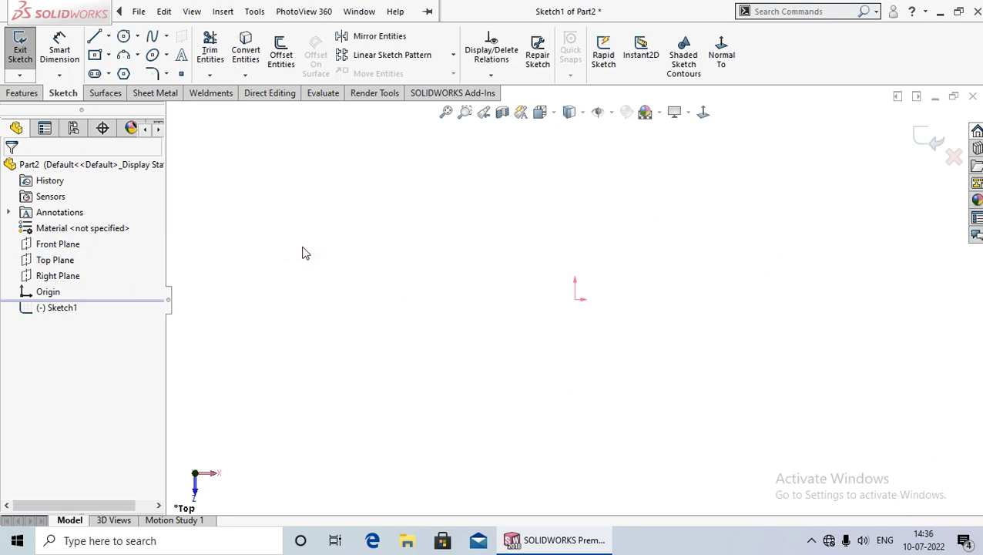
left_click(111, 58)
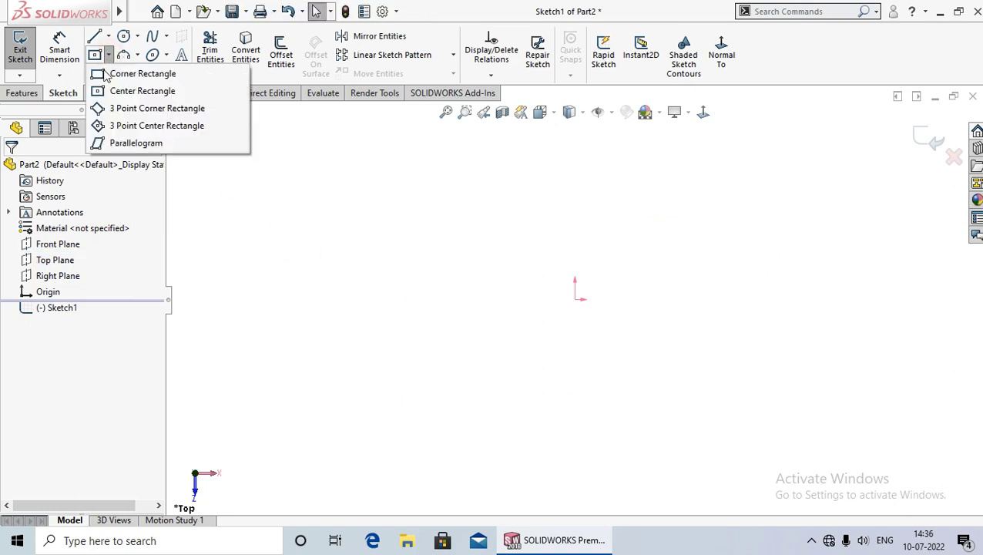
left_click(121, 91)
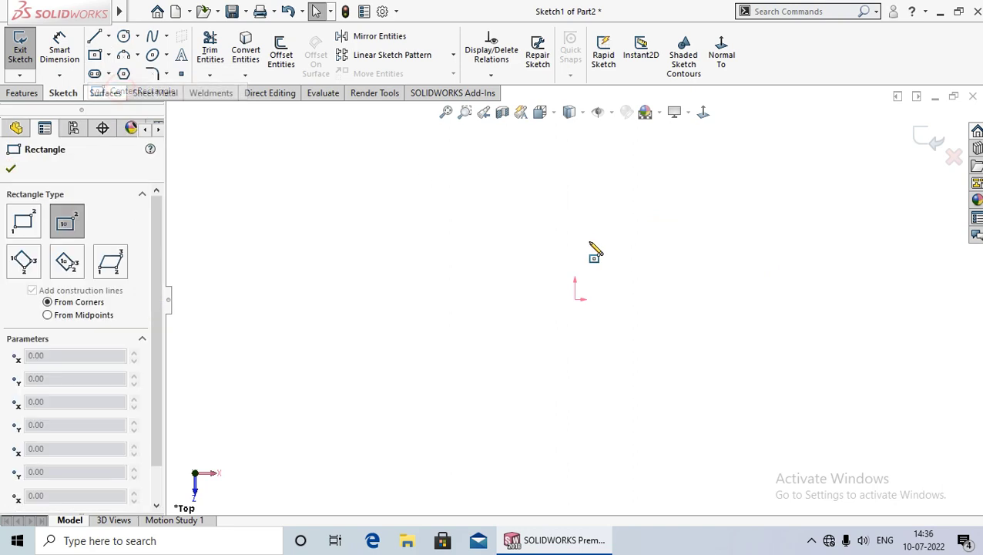
left_click(575, 299)
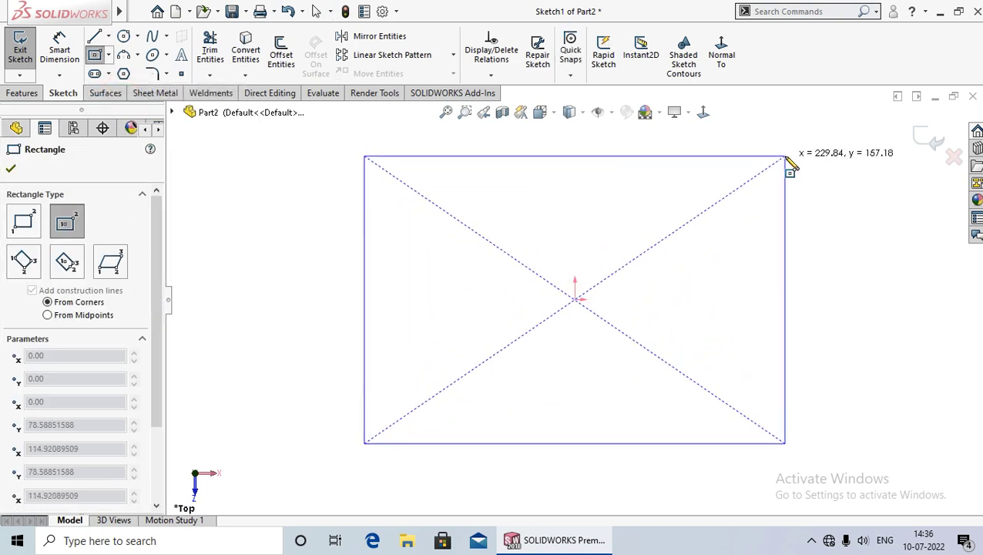
left_click(786, 157)
right_click(789, 160)
left_click(821, 168)
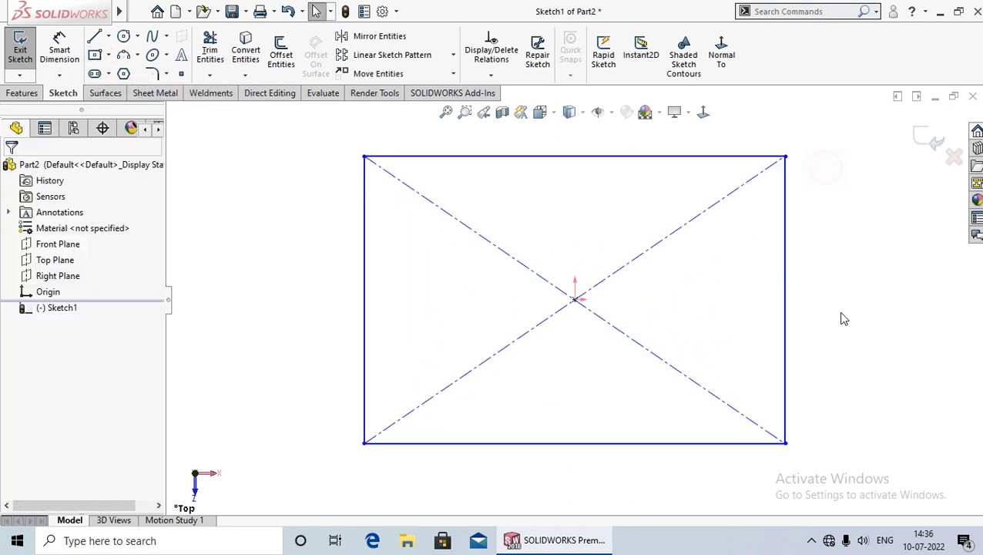
scroll(810, 344, "down", 2)
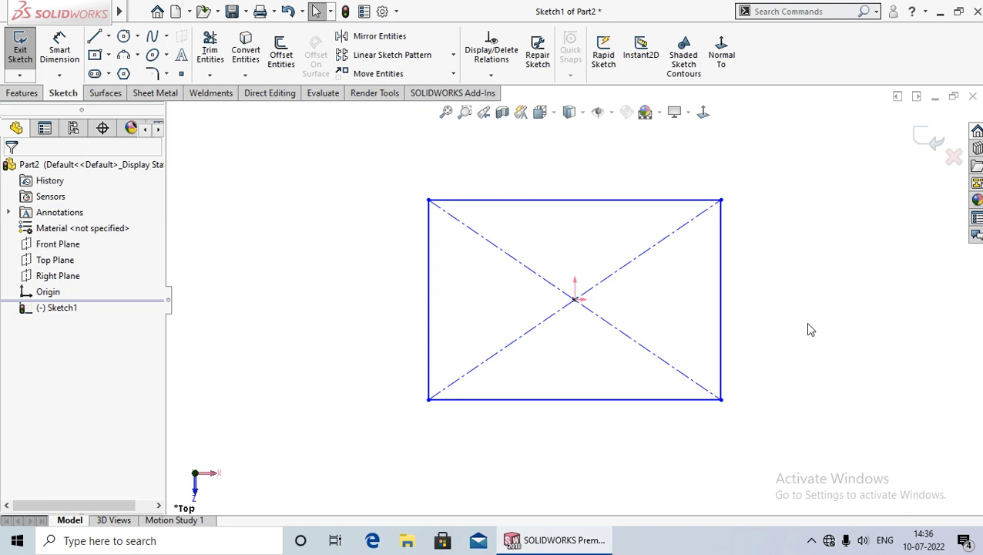
- Extrude the rectangle sketch 15 mm into a solid plate (Boss-Extrude1)
left_click(25, 92)
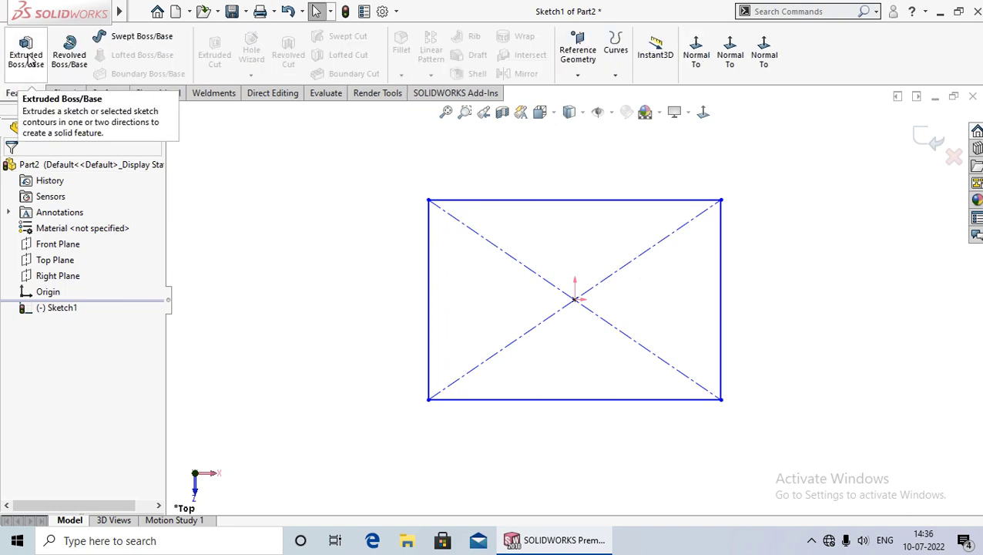
left_click(27, 54)
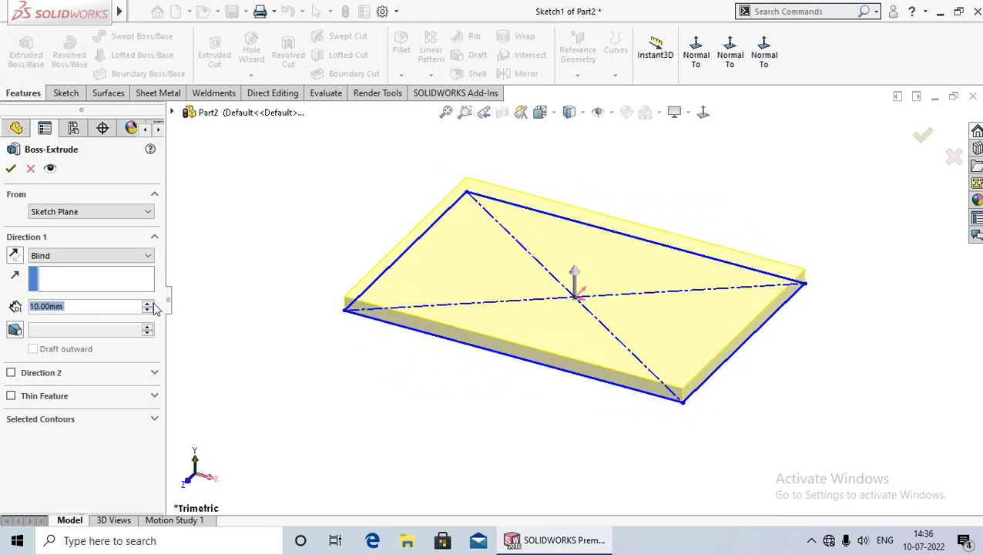
type("15")
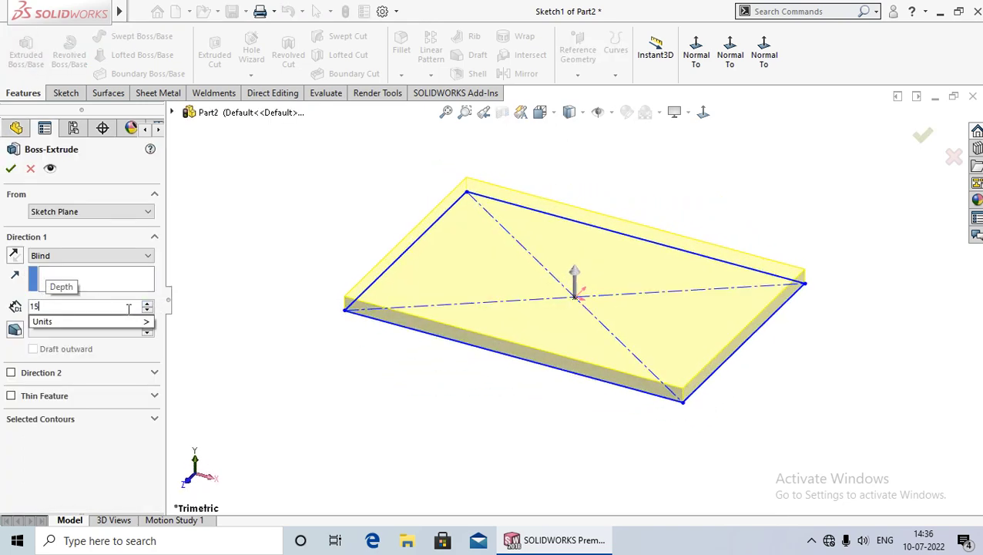
key("Return")
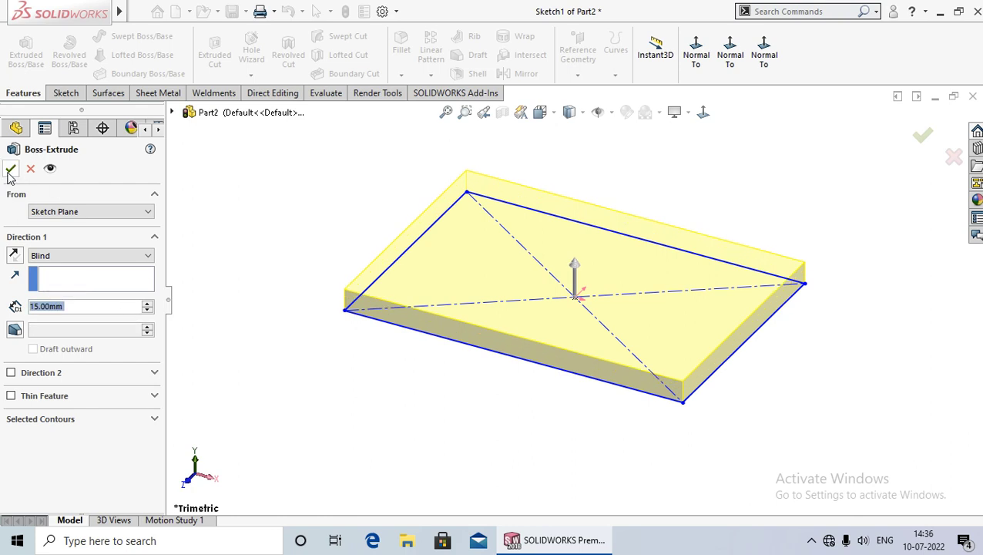
left_click(11, 168)
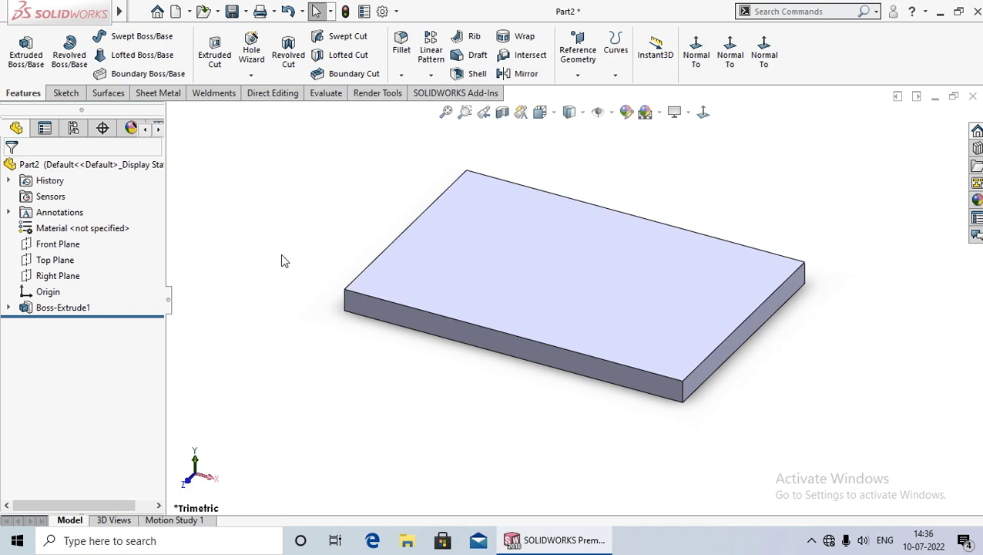
- Sketch a small circle near the top-left corner of the plate's top face, viewed normal to it
left_click(475, 287)
left_click(541, 246)
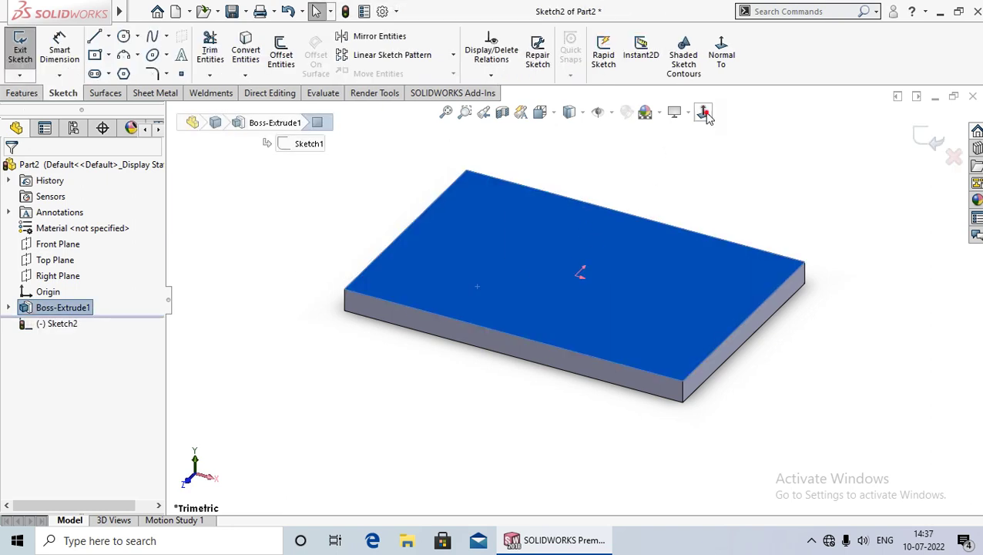
left_click(702, 113)
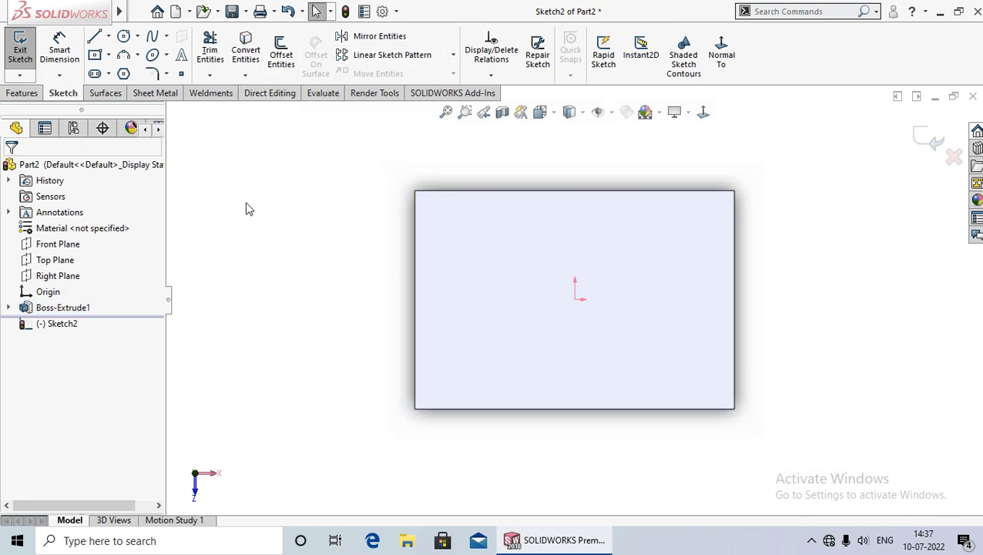
left_click(123, 36)
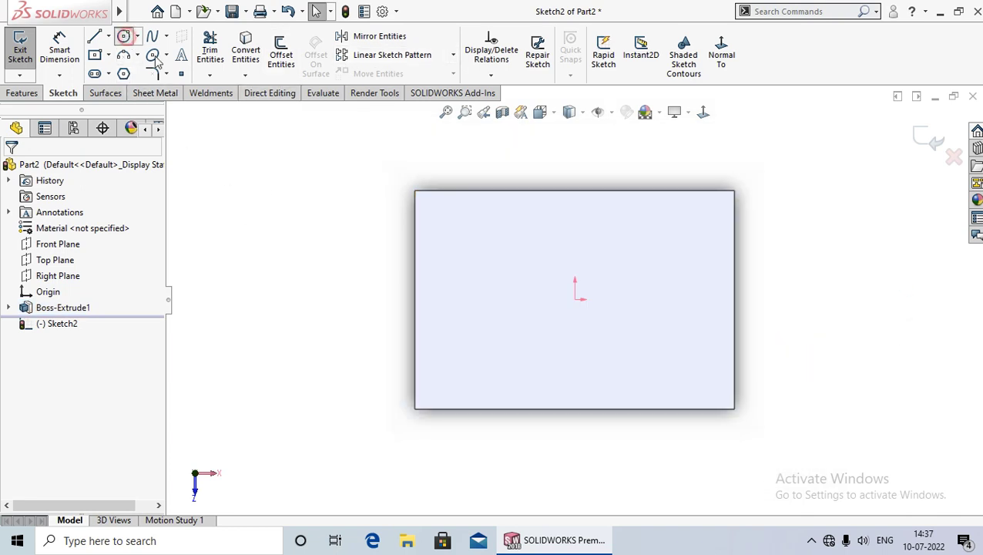
left_click(451, 227)
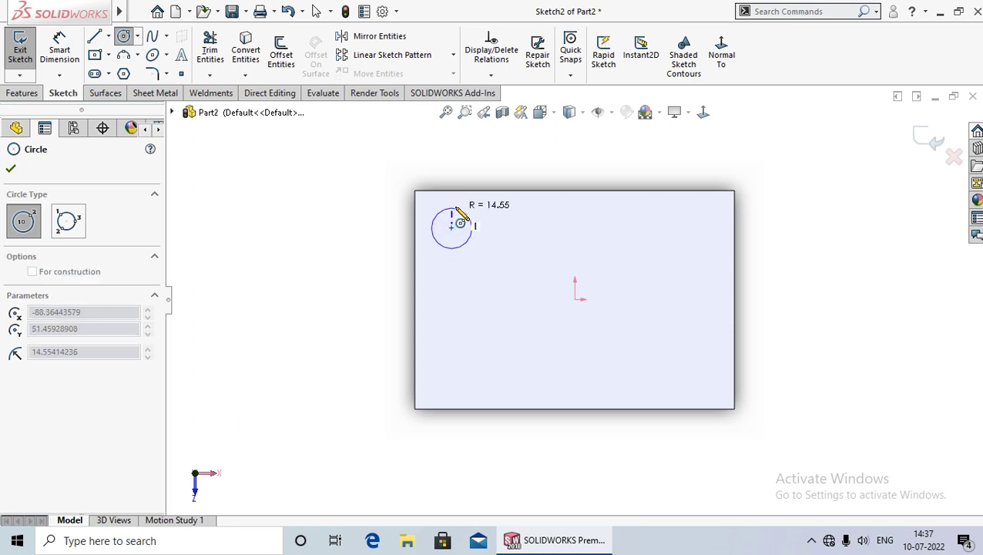
left_click(456, 208)
right_click(456, 208)
left_click(502, 216)
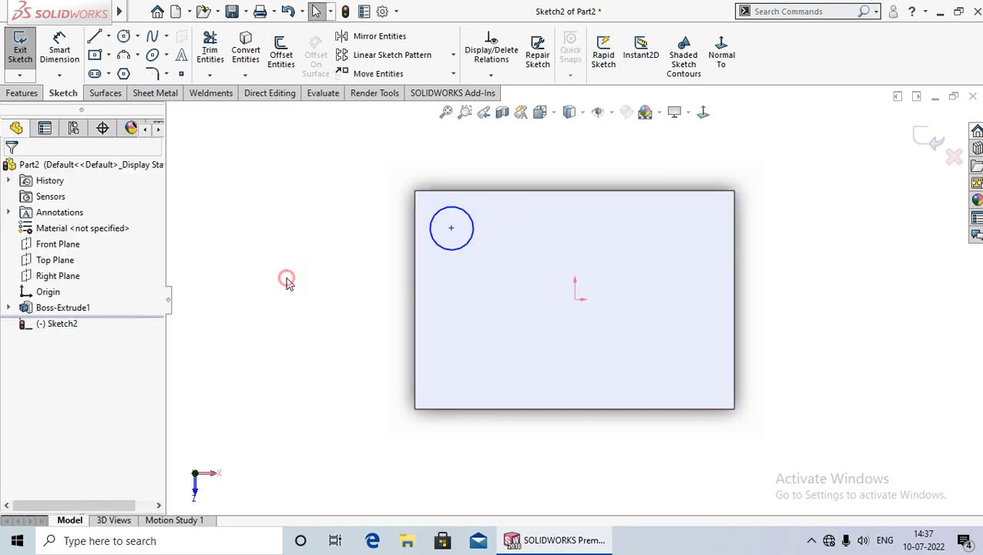
- Cut the circle Through All to make a hole near the plate corner (Cut-Extrude1)
left_click(20, 93)
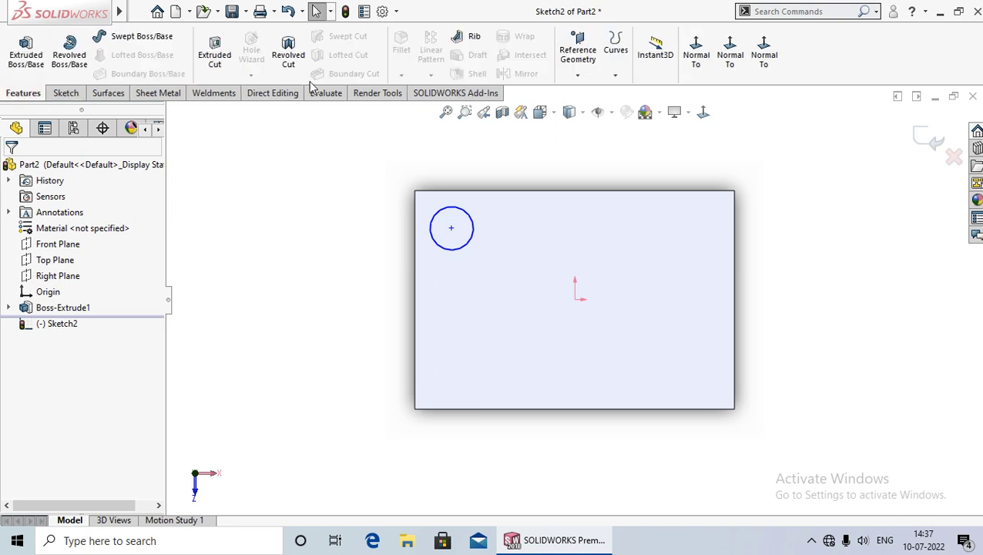
left_click(221, 56)
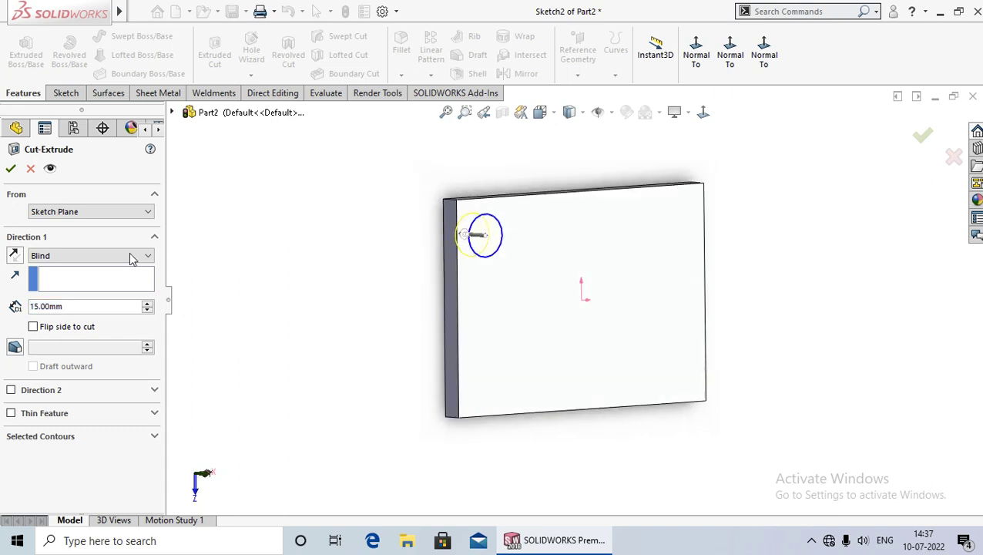
left_click(94, 256)
left_click(87, 281)
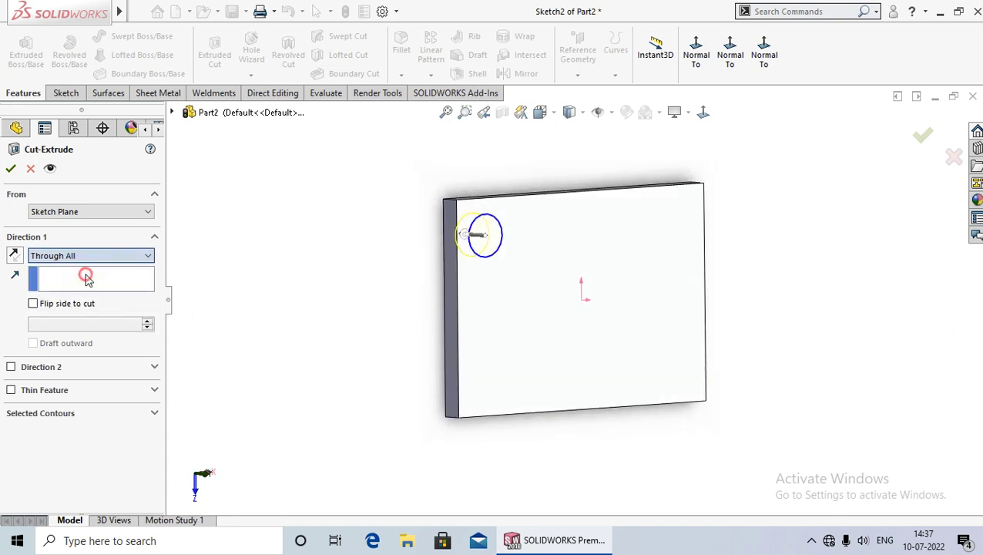
left_click(11, 168)
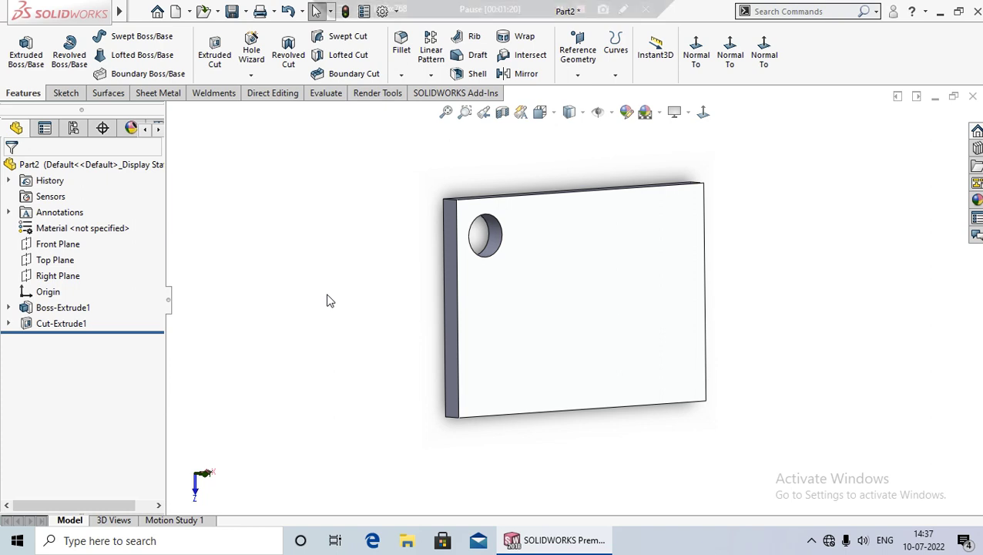
- View the plate normal to its face and start a Linear Pattern feature
left_click(703, 115)
left_click(840, 385)
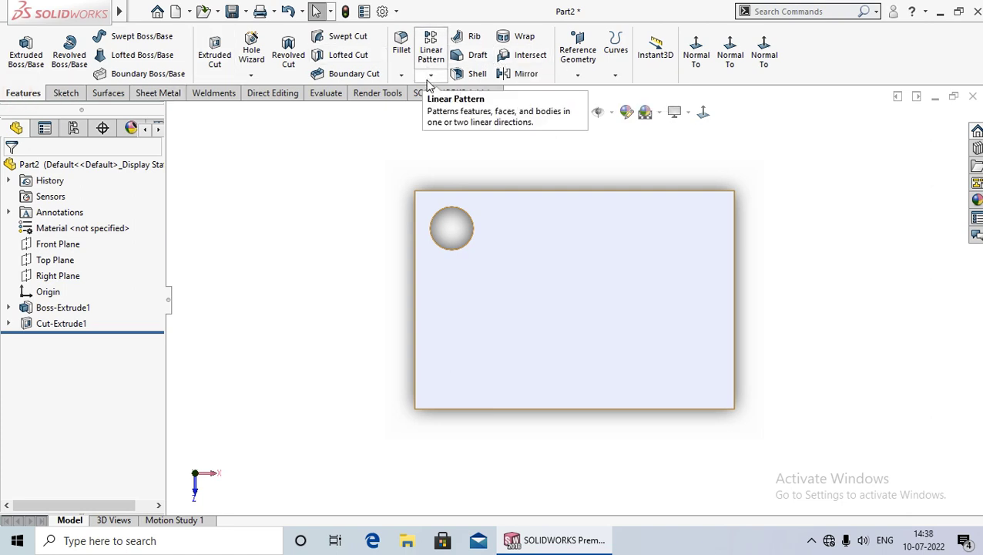
left_click(430, 77)
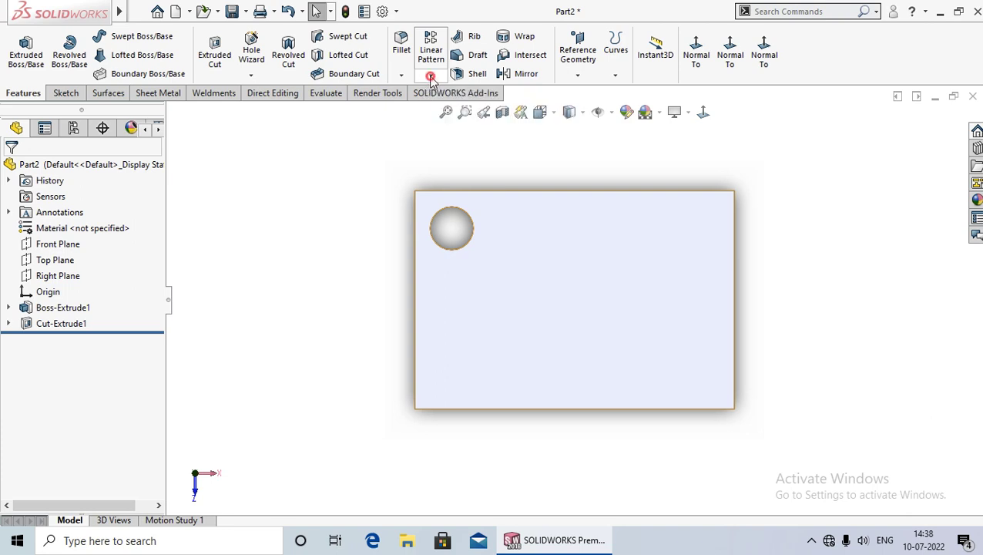
left_click(466, 93)
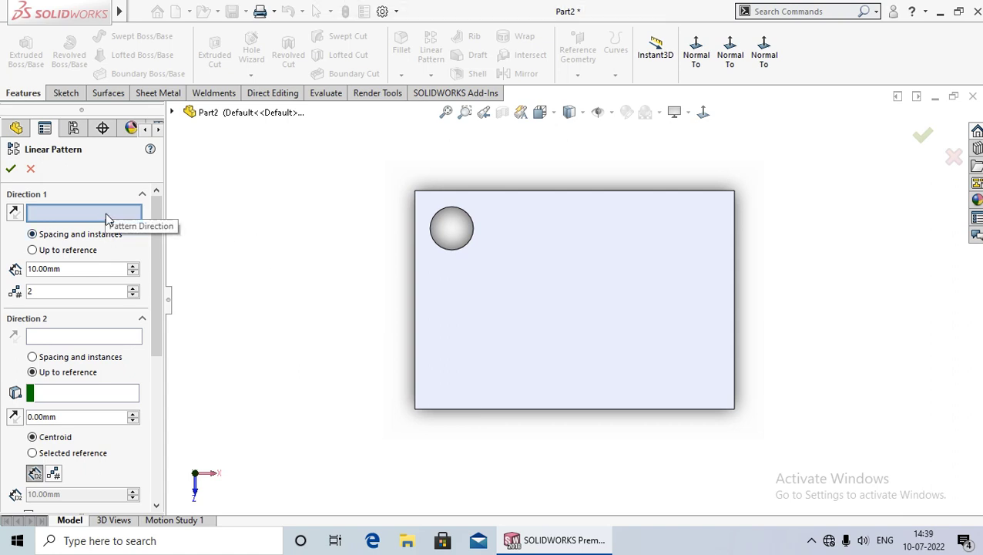
- Set the plate's top edge (Edge<1>) as Direction 1 and select the spacing field
left_click(473, 191)
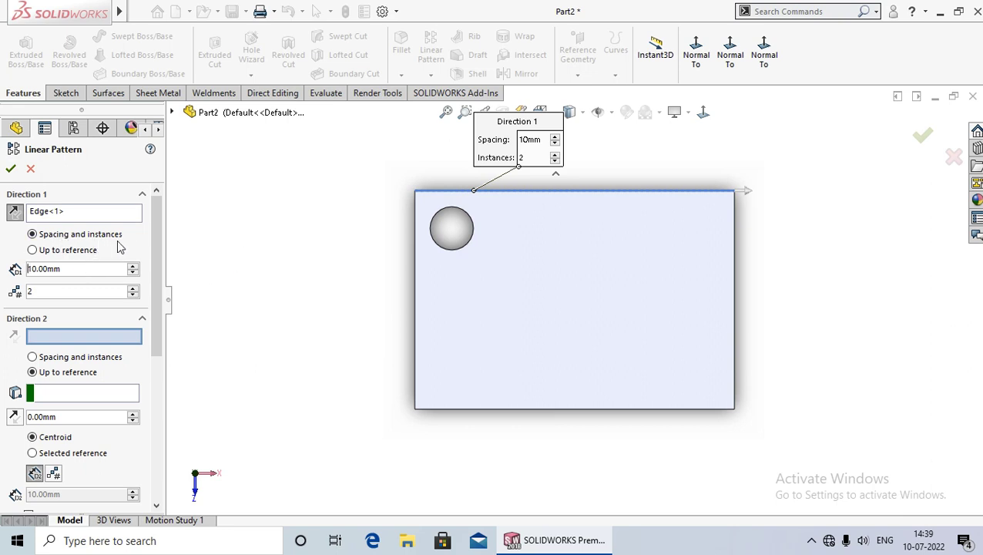
left_click(89, 269)
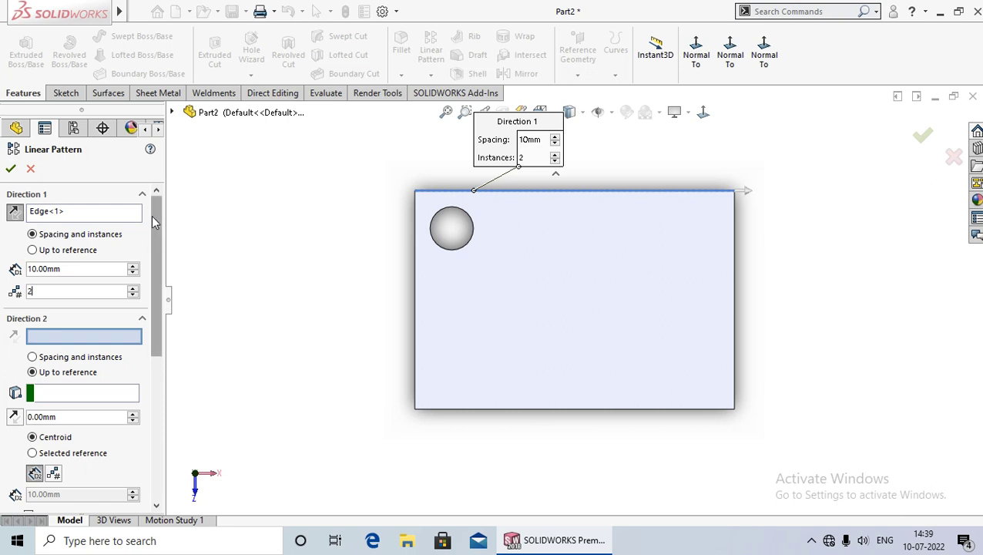
- Choose Cut-Extrude1 as the feature to pattern and raise the Direction 1 spacing
scroll(154, 250, "down", 2)
scroll(158, 248, "down", 1)
left_click_drag(159, 248, 159, 357)
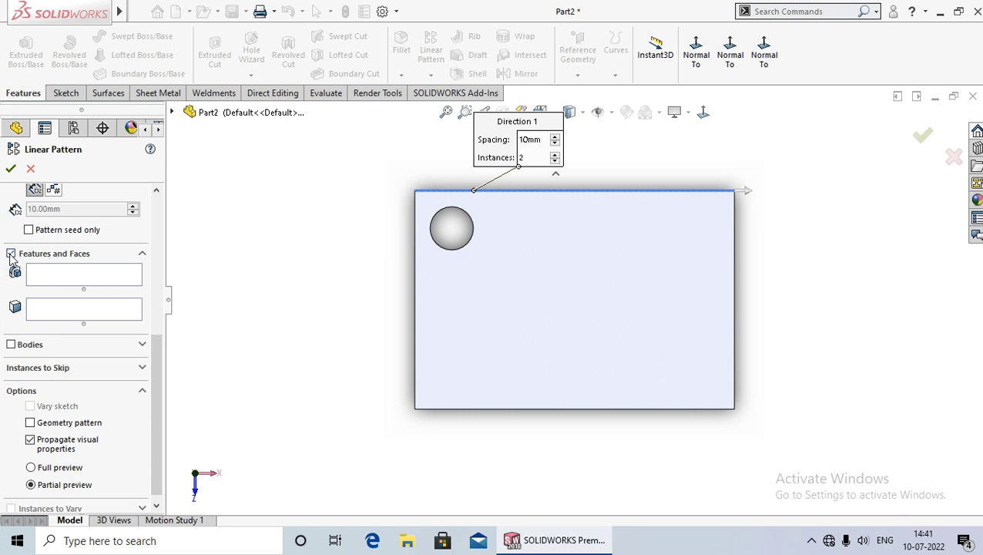
scroll(12, 261, "up", 2)
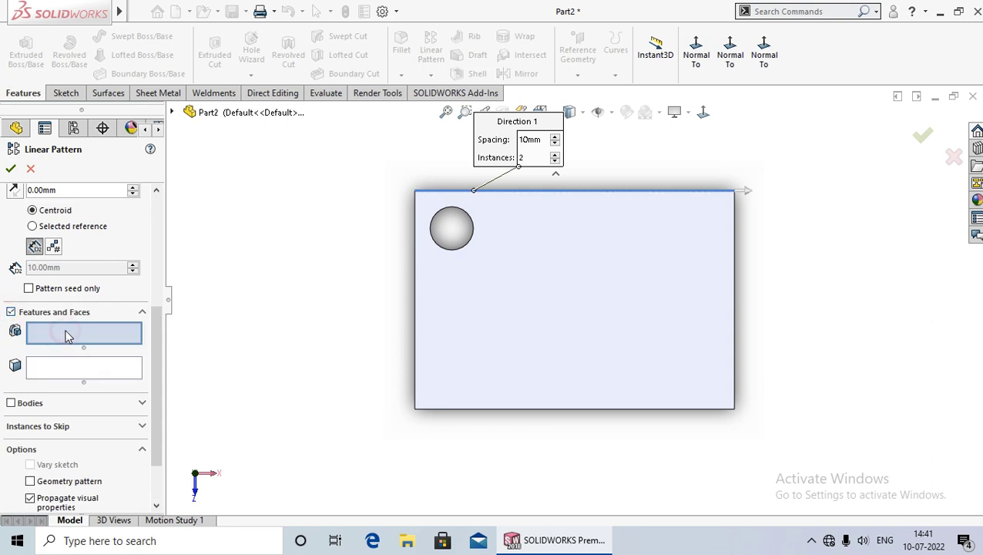
left_click(173, 113)
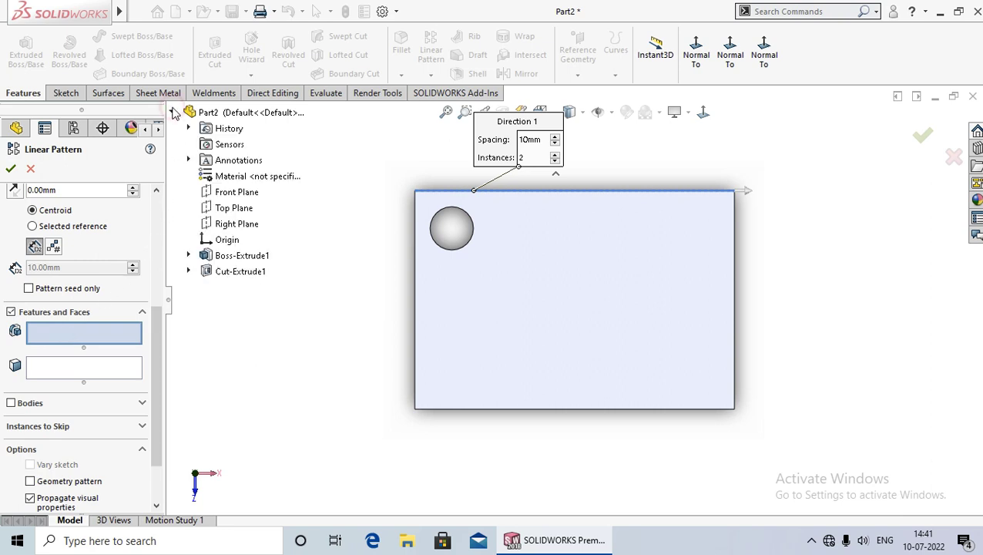
left_click(242, 271)
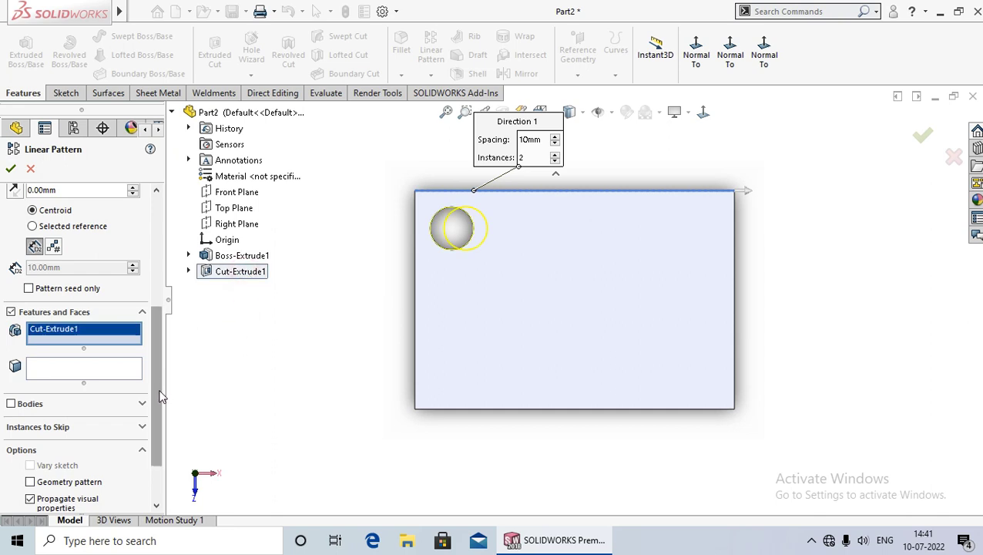
left_click_drag(160, 392, 171, 262)
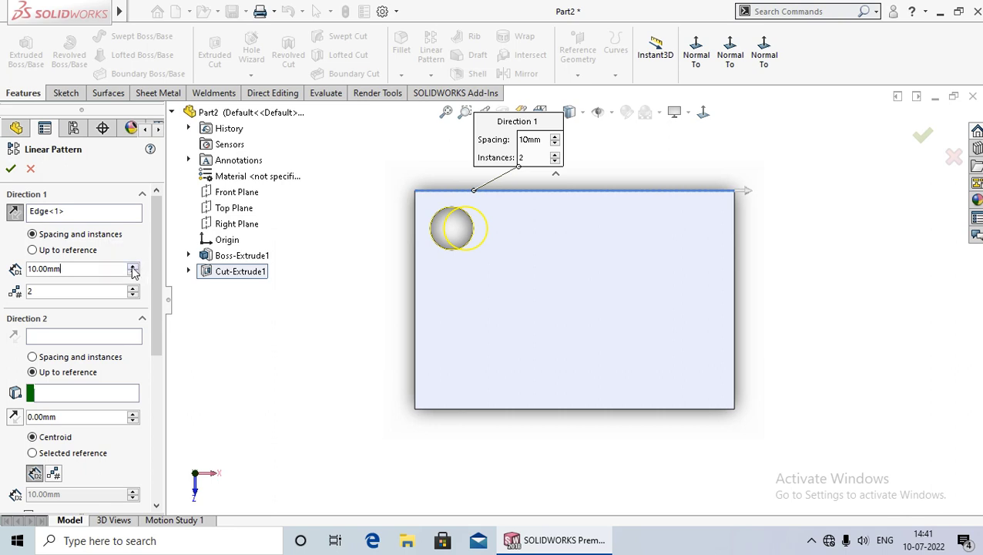
left_click(132, 267)
- Set Direction 1 to 45 mm spacing with 5 instances and accept LPattern1
left_click(133, 266)
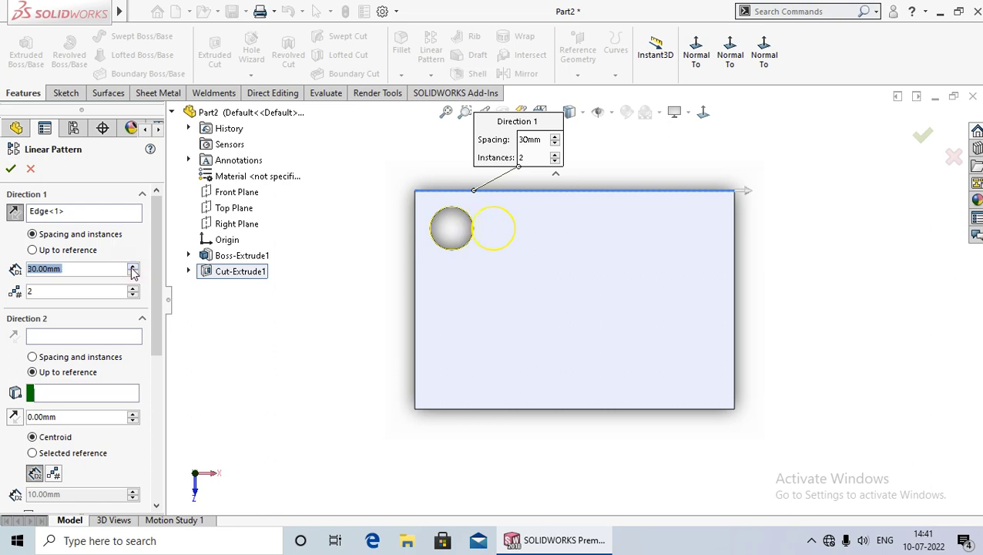
left_click(133, 266)
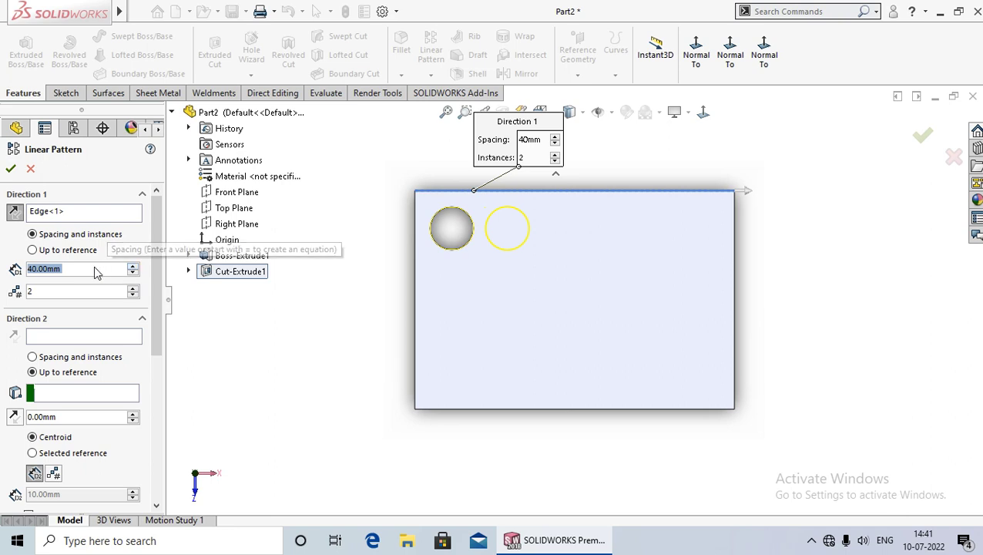
type("45")
key("Return")
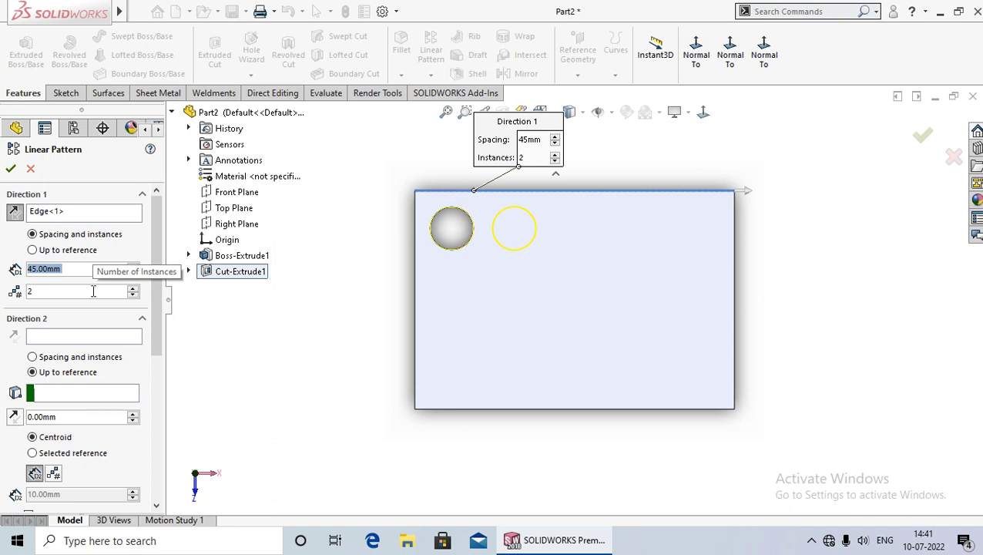
left_click(92, 291)
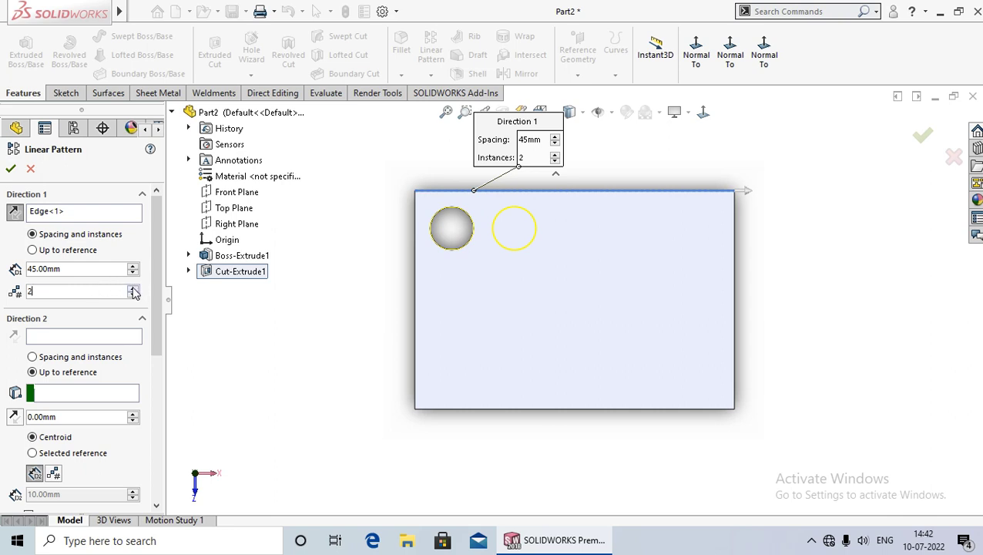
left_click(133, 288)
left_click(134, 288)
left_click(133, 288)
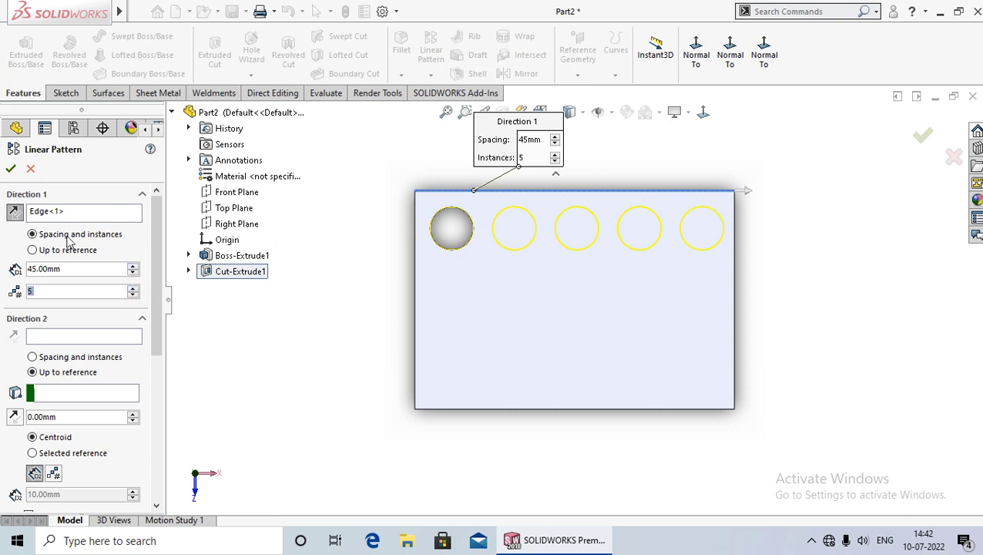
left_click(11, 168)
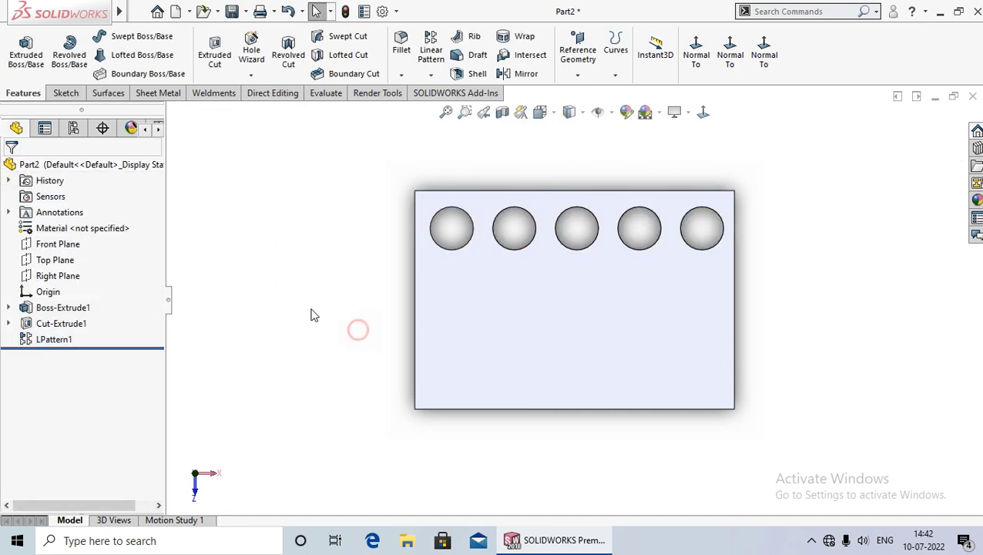
middle_click_drag(310, 313, 331, 381)
scroll(543, 262, "down", 3)
scroll(532, 274, "down", 2)
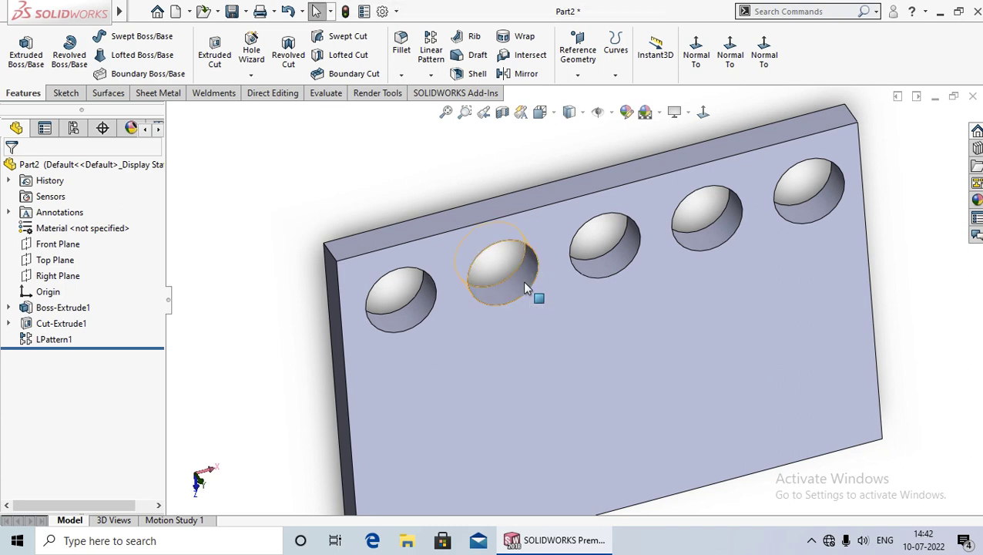
scroll(525, 301, "up", 3)
scroll(511, 318, "up", 2)
middle_click_drag(384, 395, 365, 339)
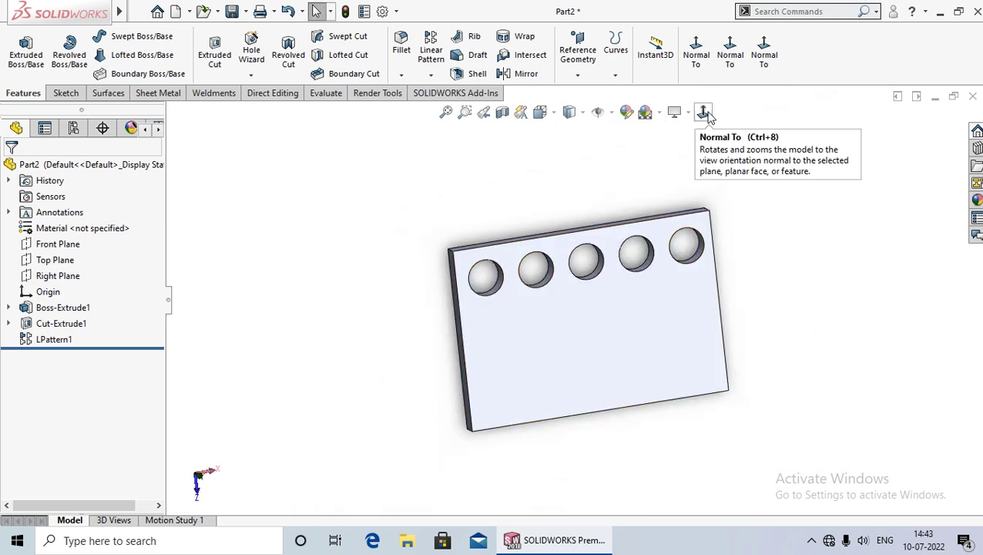
left_click(707, 114)
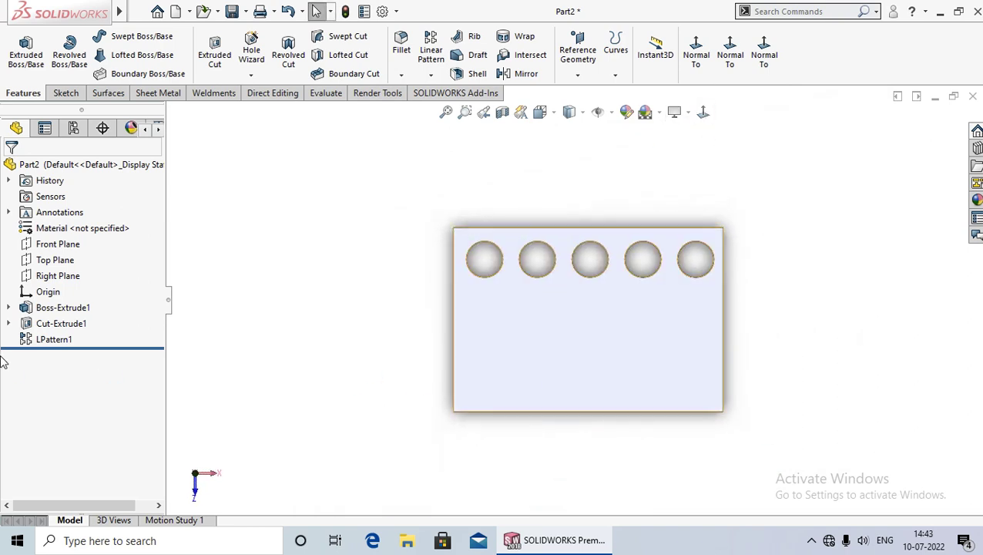
- Edit LPattern1 and set Direction 2 along the plate's left edge, reversed to run downward
right_click(48, 340)
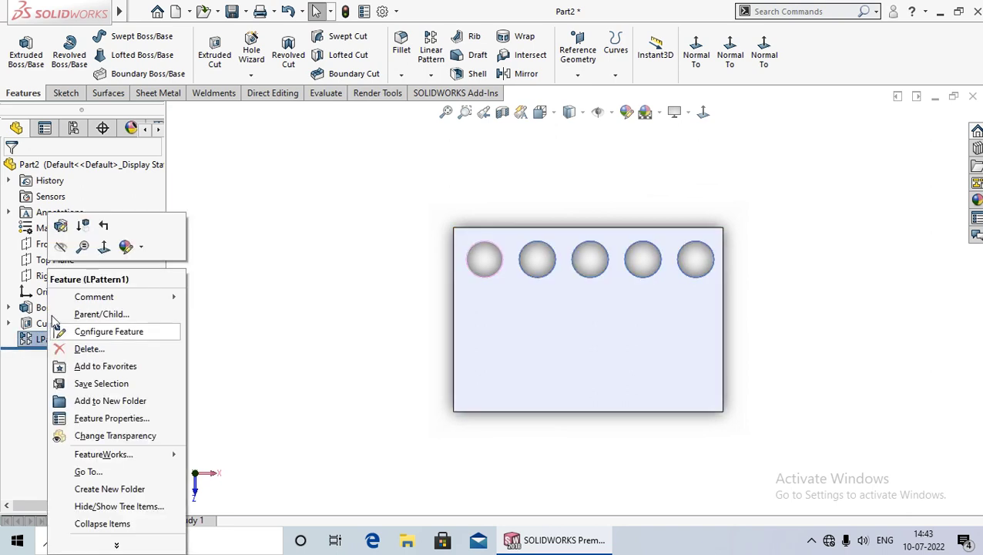
left_click(61, 228)
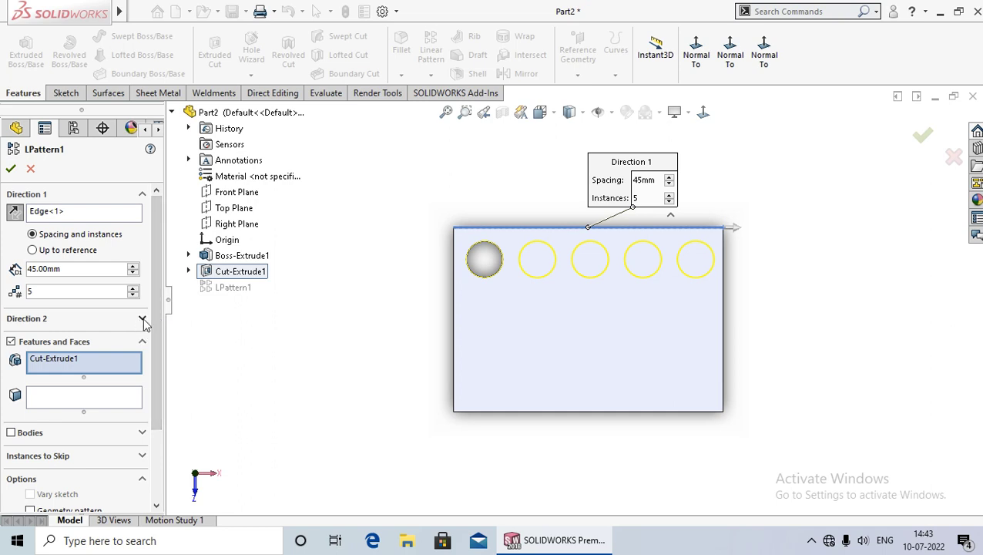
left_click(142, 319)
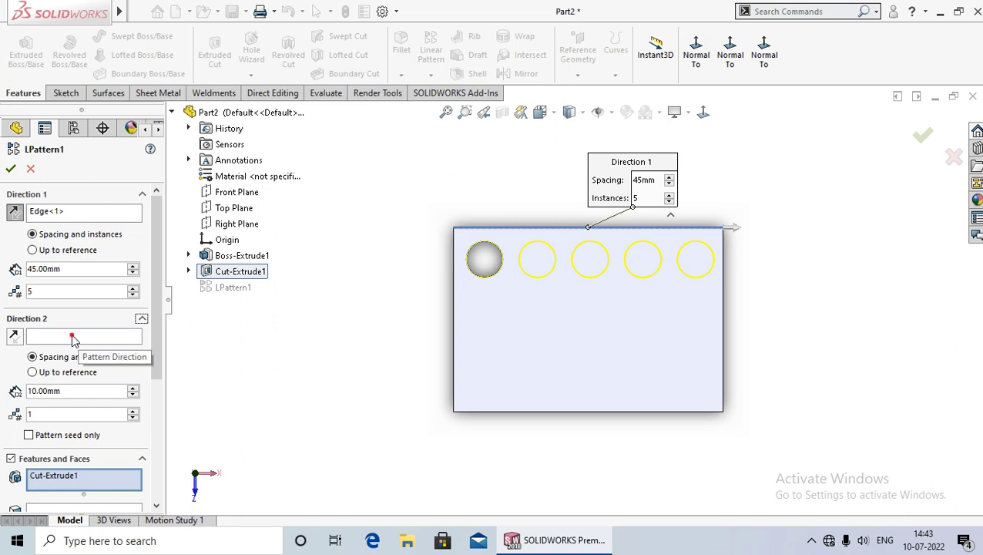
left_click(72, 338)
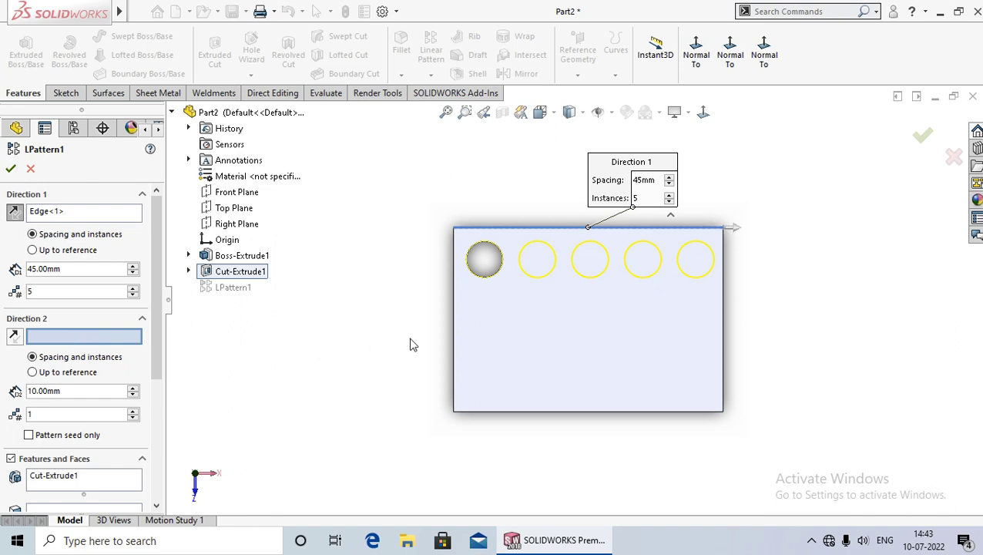
left_click(453, 333)
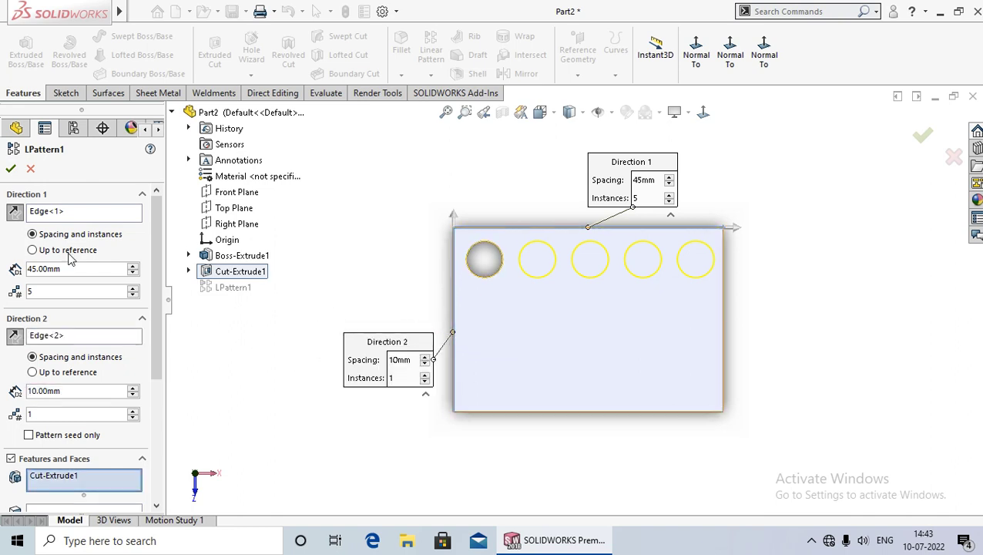
left_click(13, 337)
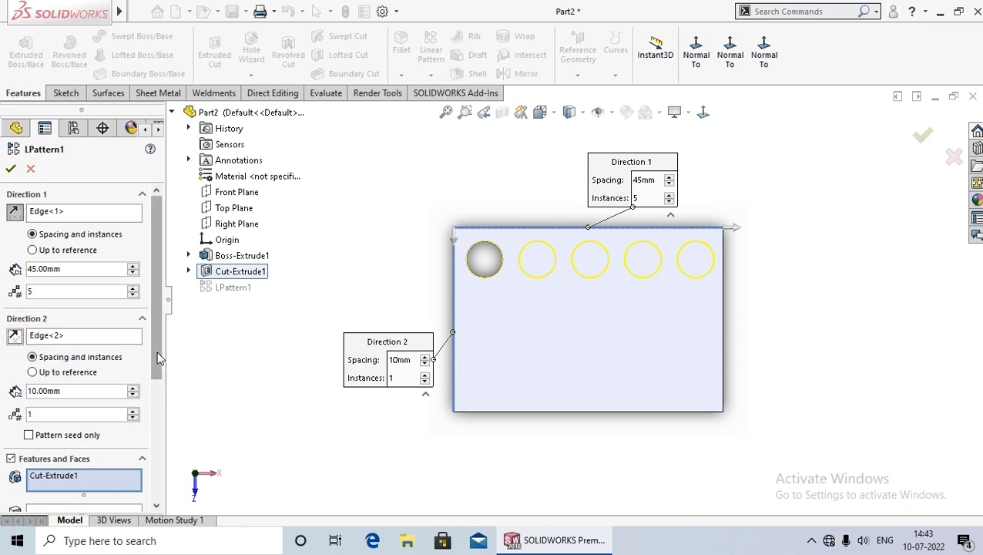
left_click_drag(157, 359, 163, 403)
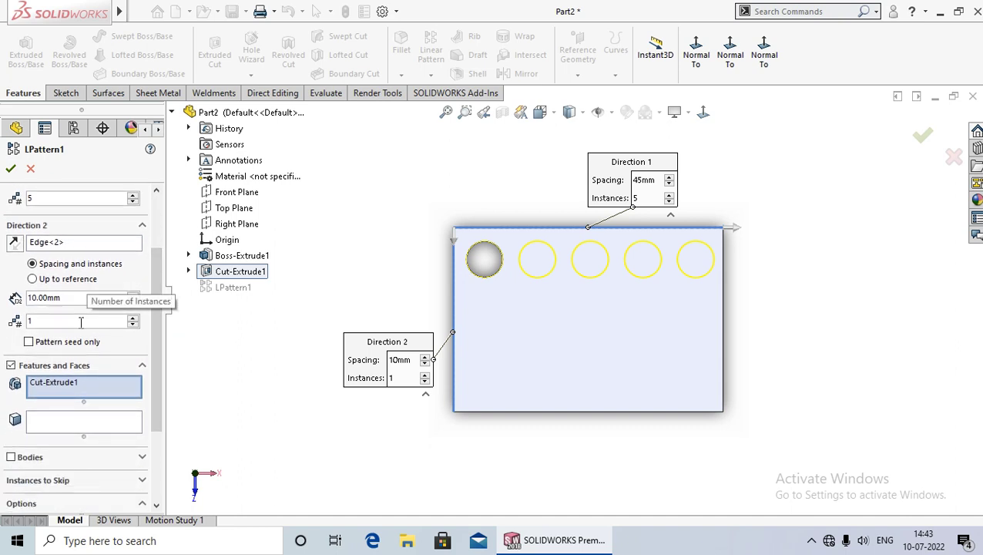
- Give Direction 2 four instances at 35 mm spacing and accept the 20-hole grid
left_click(134, 318)
left_click(133, 318)
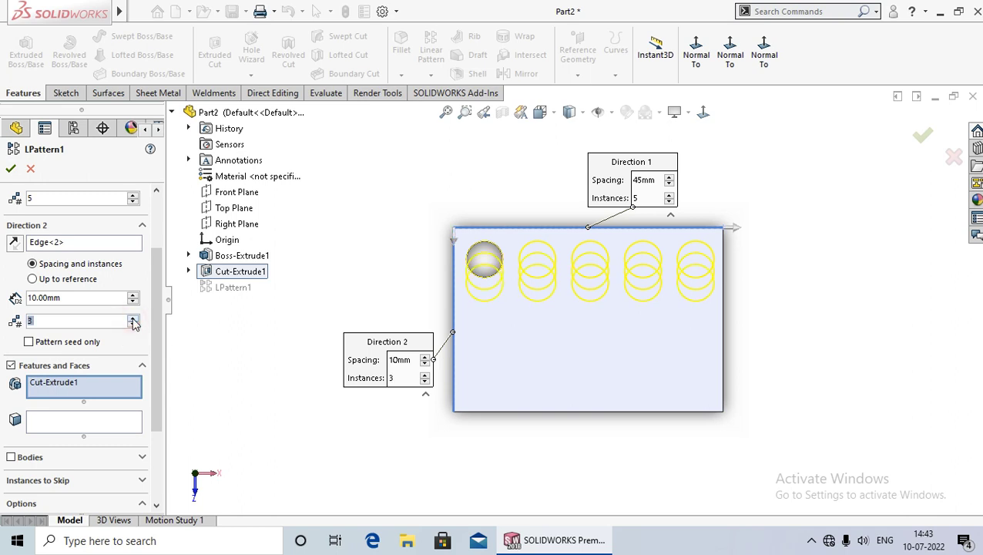
left_click(133, 318)
left_click(132, 295)
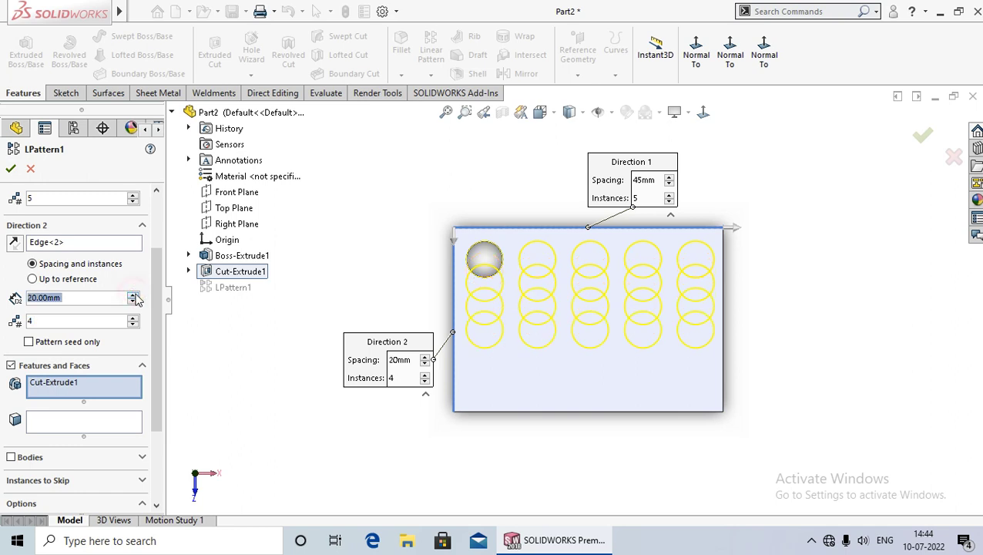
left_click(133, 294)
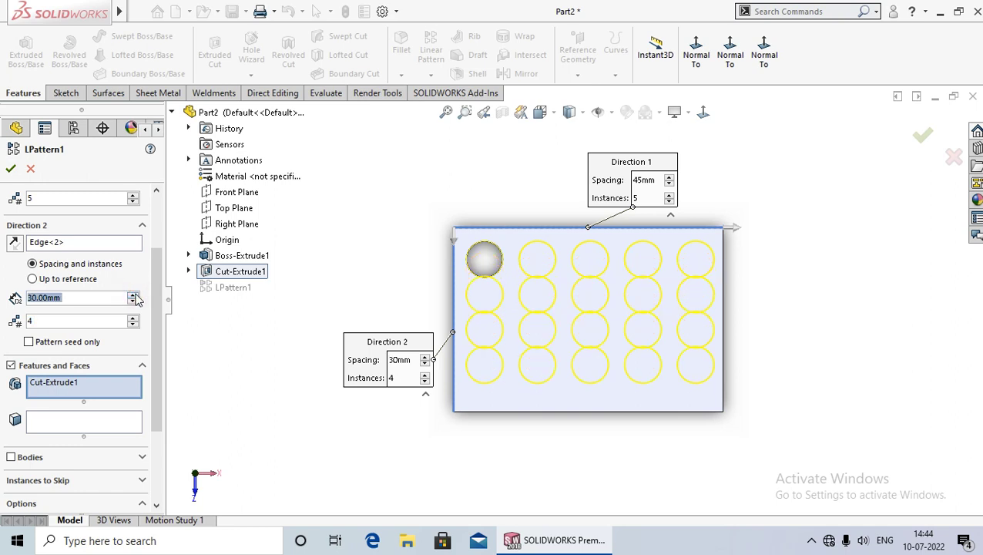
left_click(133, 295)
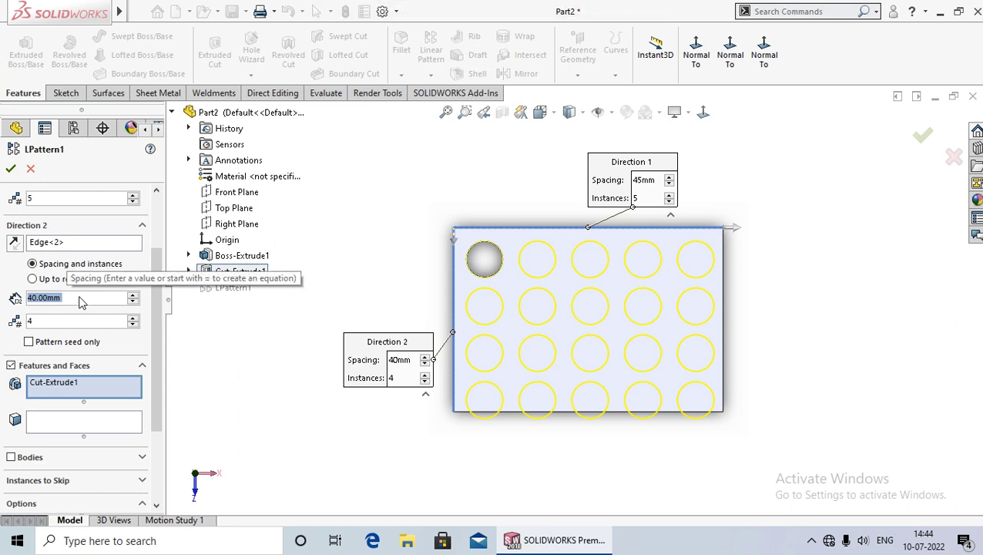
type("35")
key("Return")
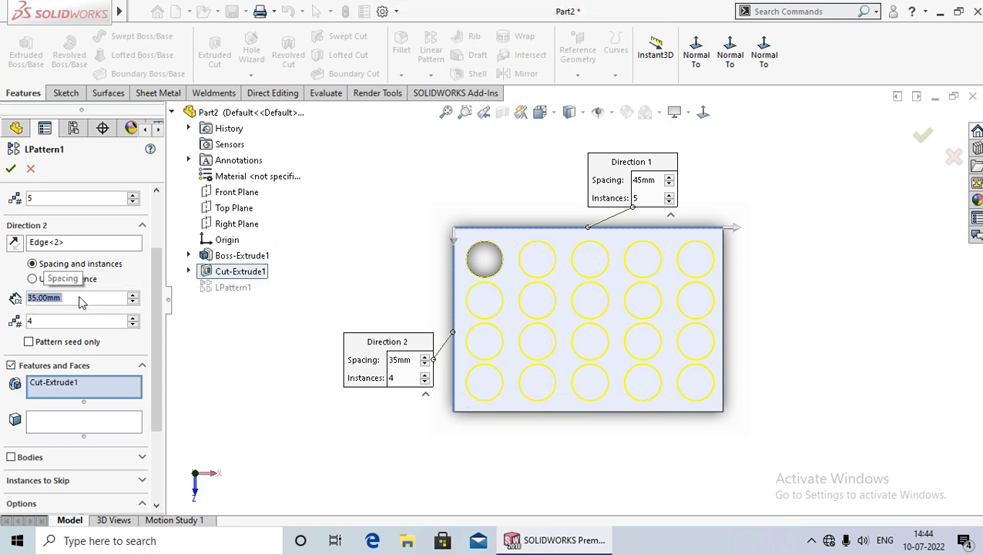
left_click(11, 168)
left_click(313, 367)
middle_click_drag(351, 308, 646, 334)
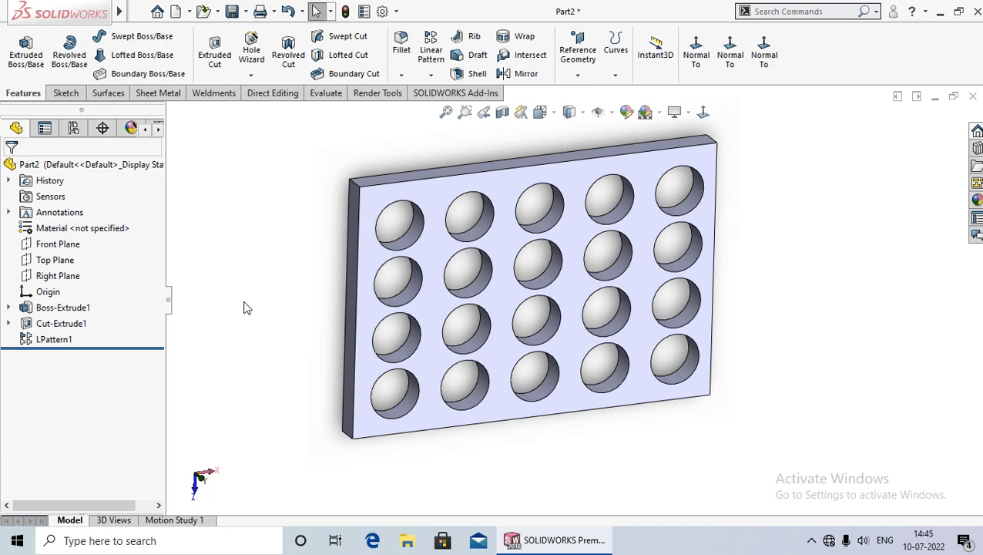
left_click(702, 112)
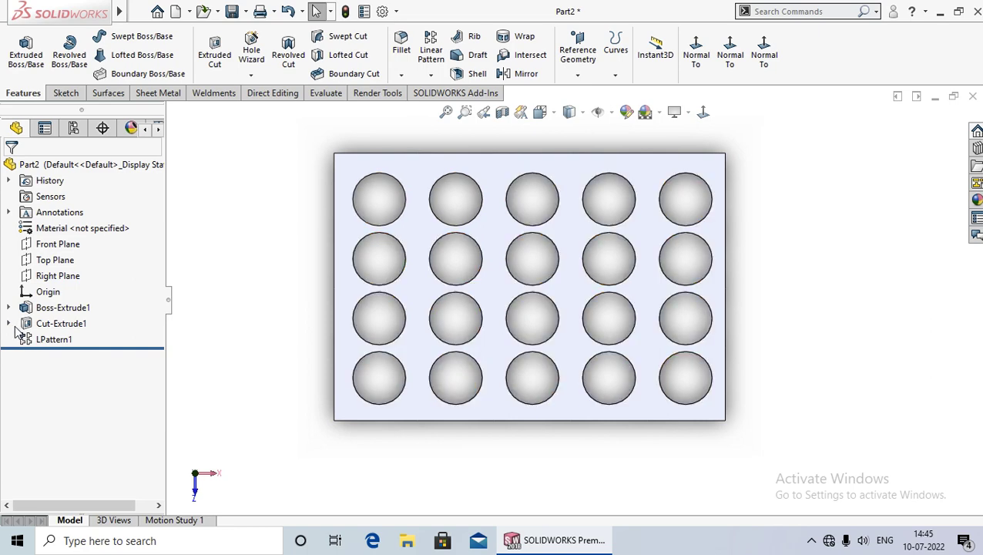
- Edit the LPattern1 feature (5 holes at 45mm, 4 rows at 35mm) and scroll to Instances to Skip
right_click(62, 343)
left_click(73, 225)
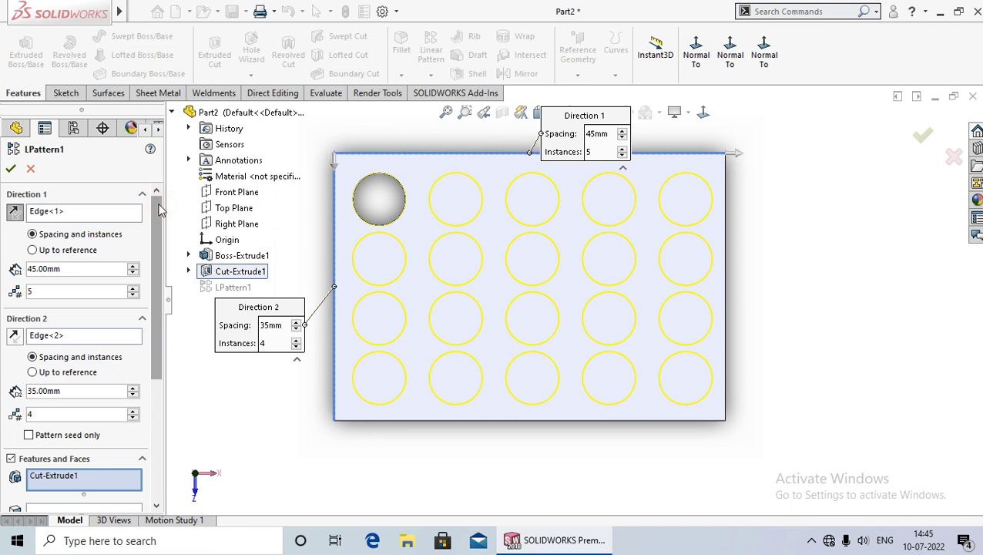
left_click_drag(160, 210, 160, 362)
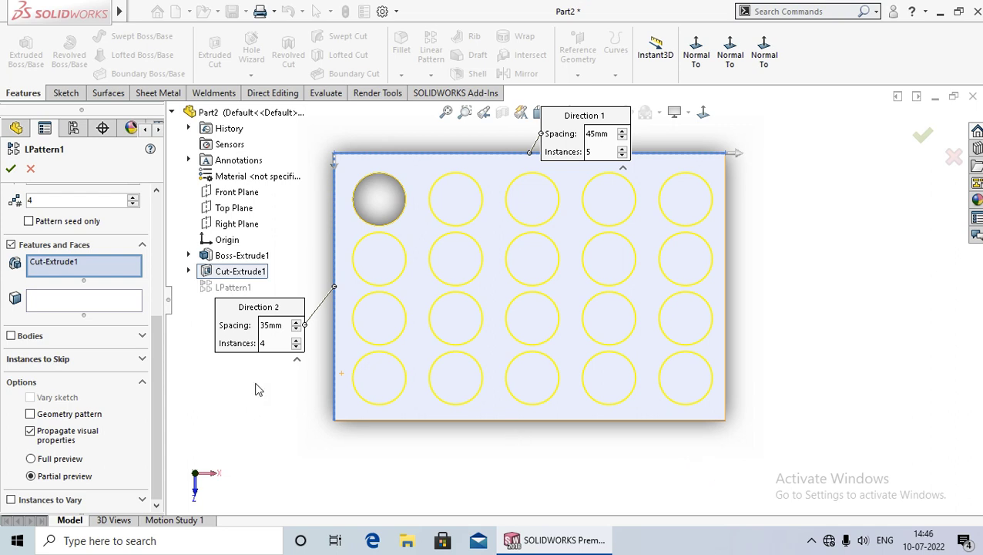
- Skip pattern instances (4,3), (3,1) and (5,1), leaving 17 holes, and accept LPattern1
left_click(142, 359)
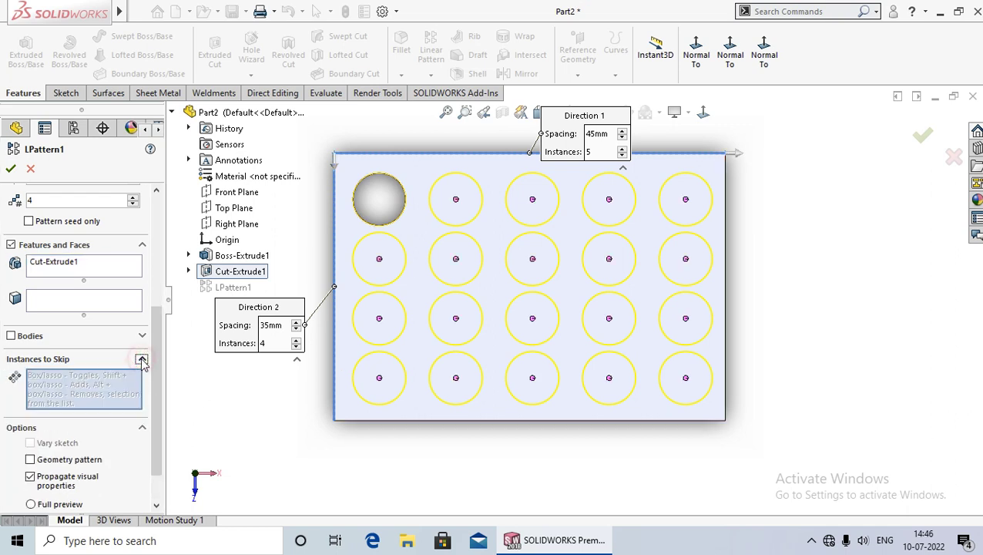
left_click(69, 383)
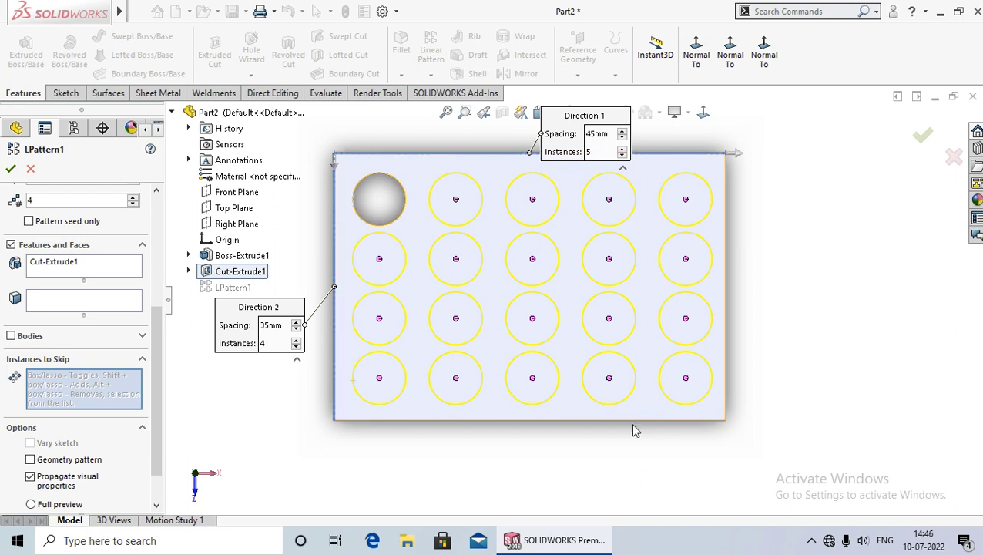
left_click(609, 318)
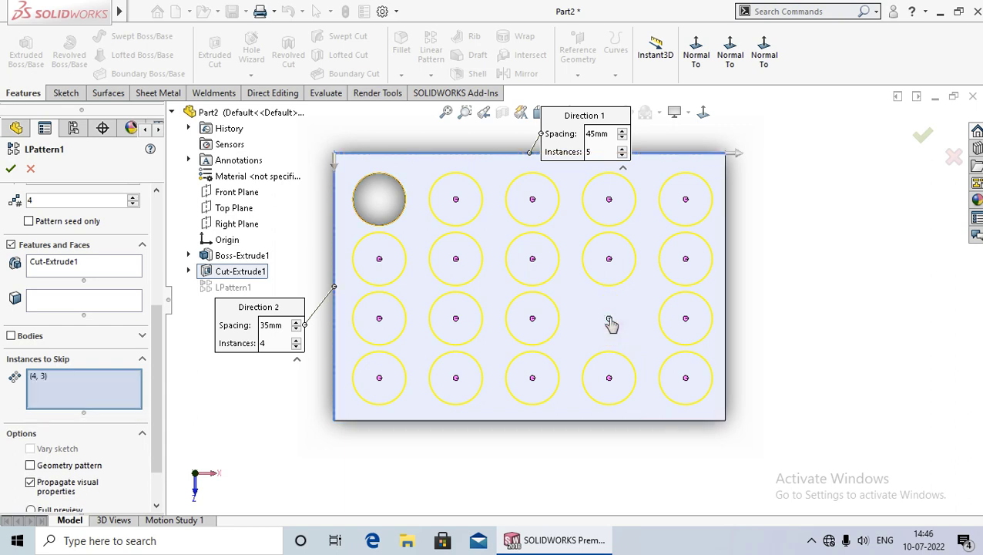
left_click(532, 199)
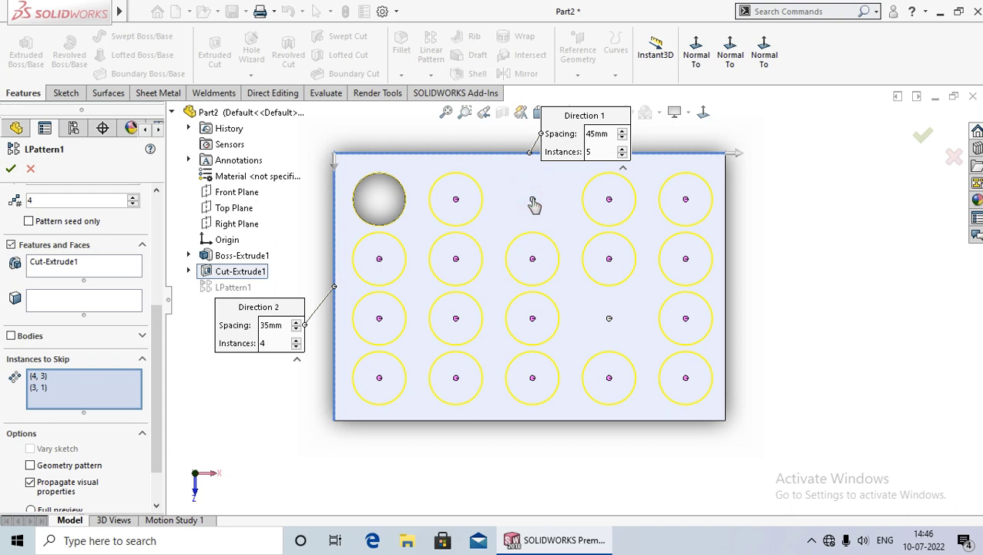
left_click(685, 200)
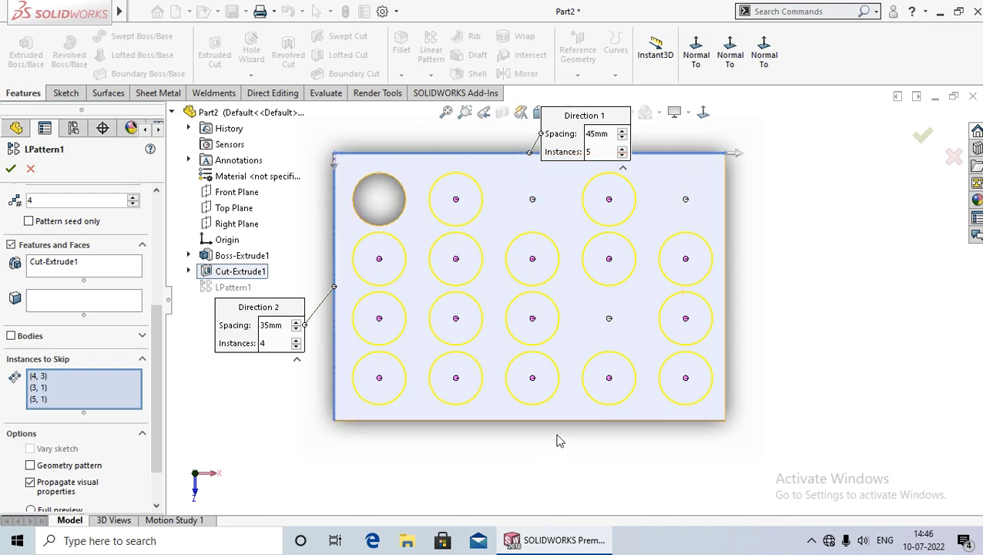
left_click(11, 168)
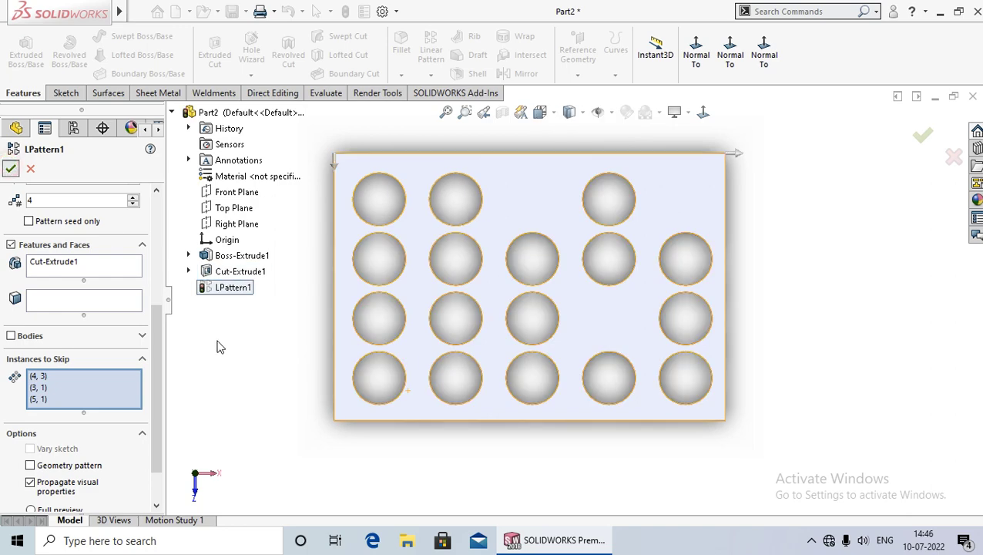
left_click(232, 309)
middle_click_drag(233, 310, 243, 371)
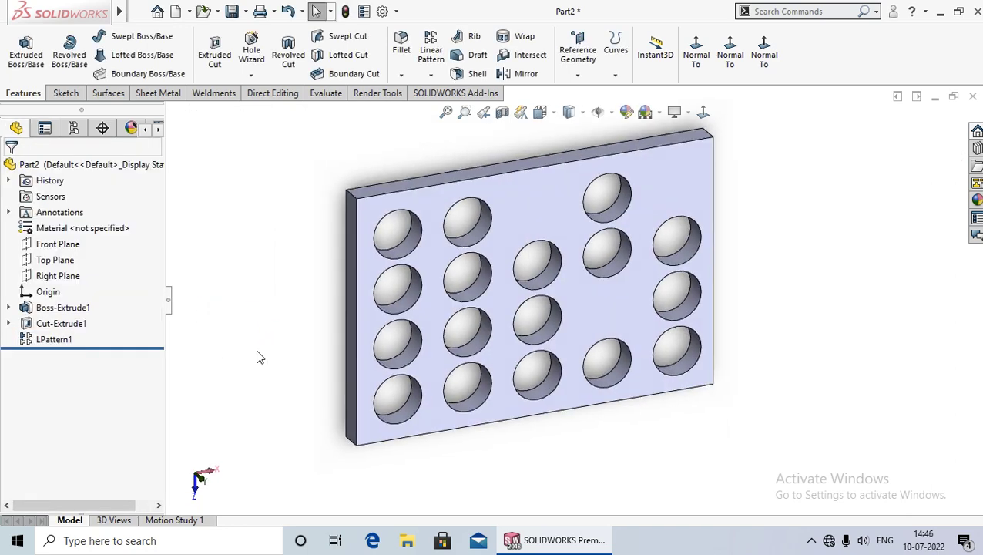